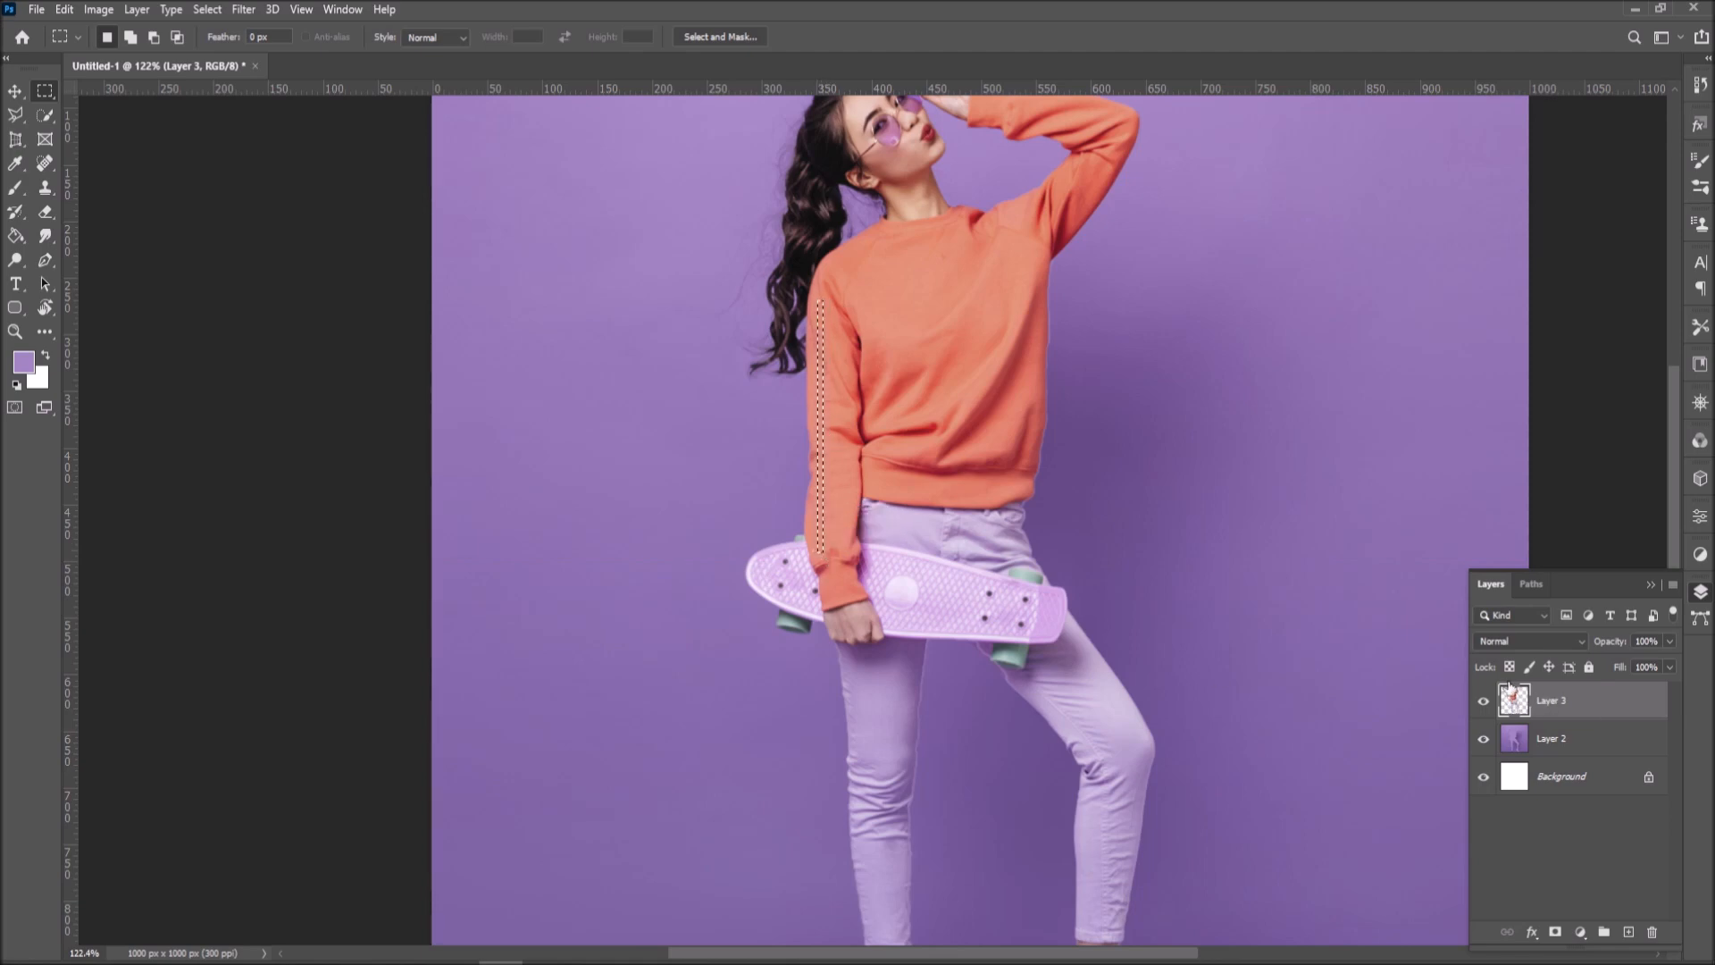
# Copy the selected sleeve strip to a new layer and stretch it horizontally across the full canvas width.
pyautogui.hotkey('ctrl', 't')
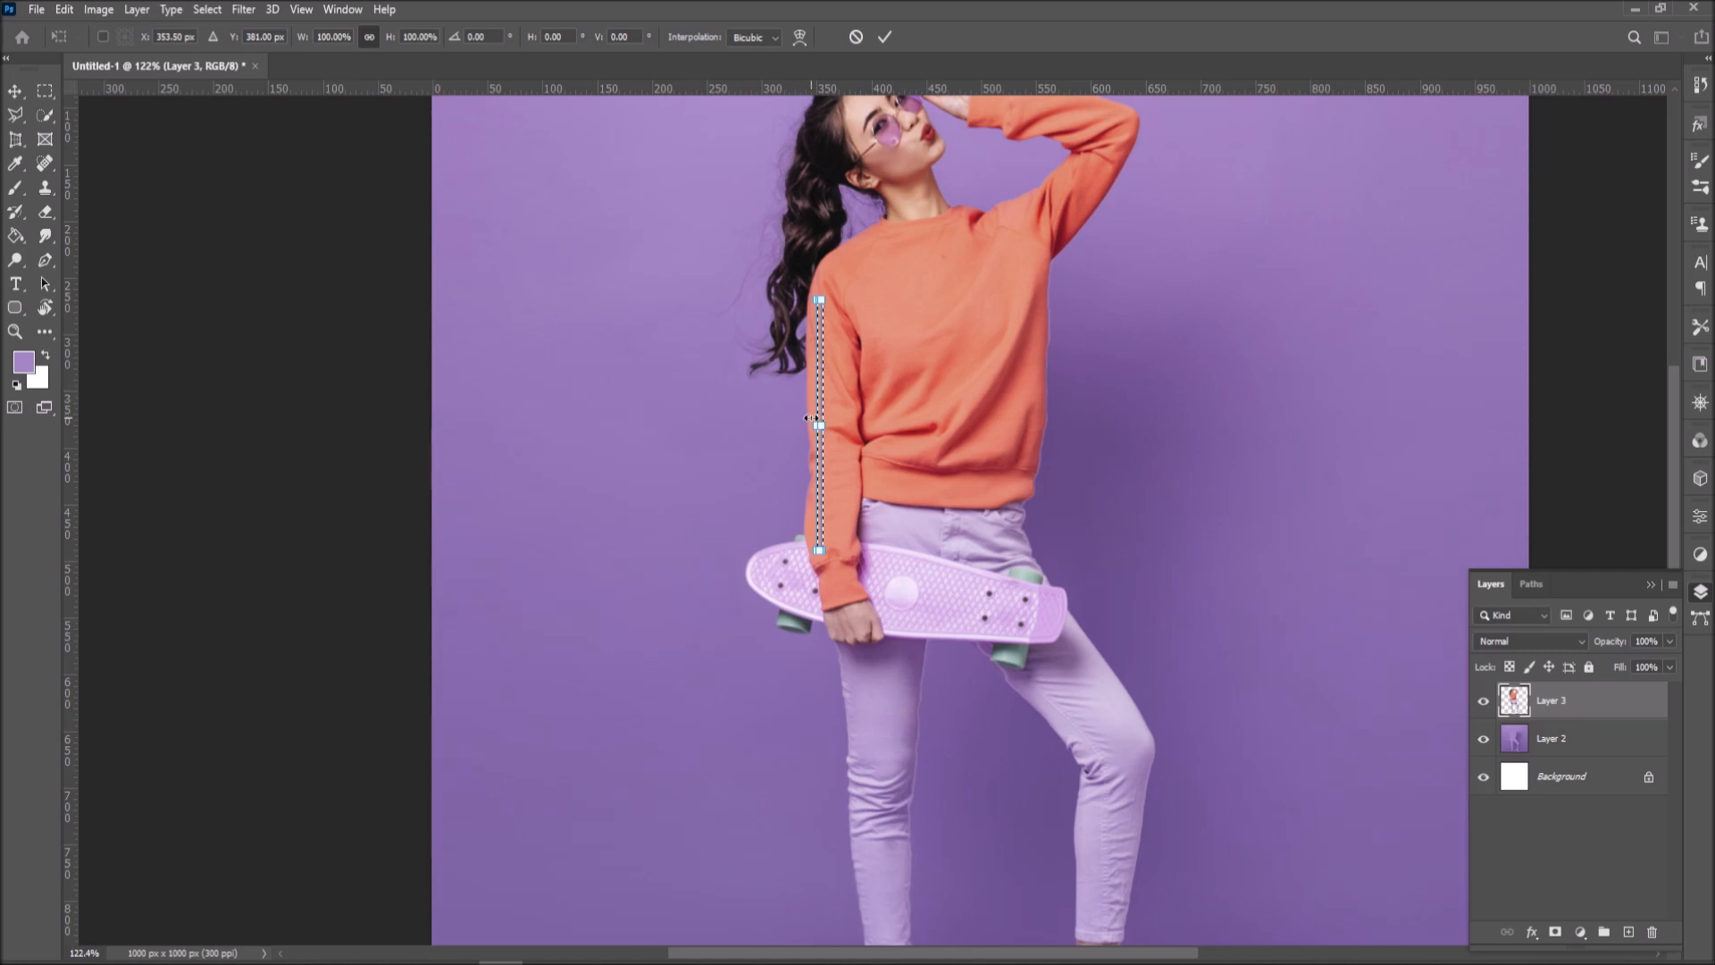
pyautogui.click(856, 37)
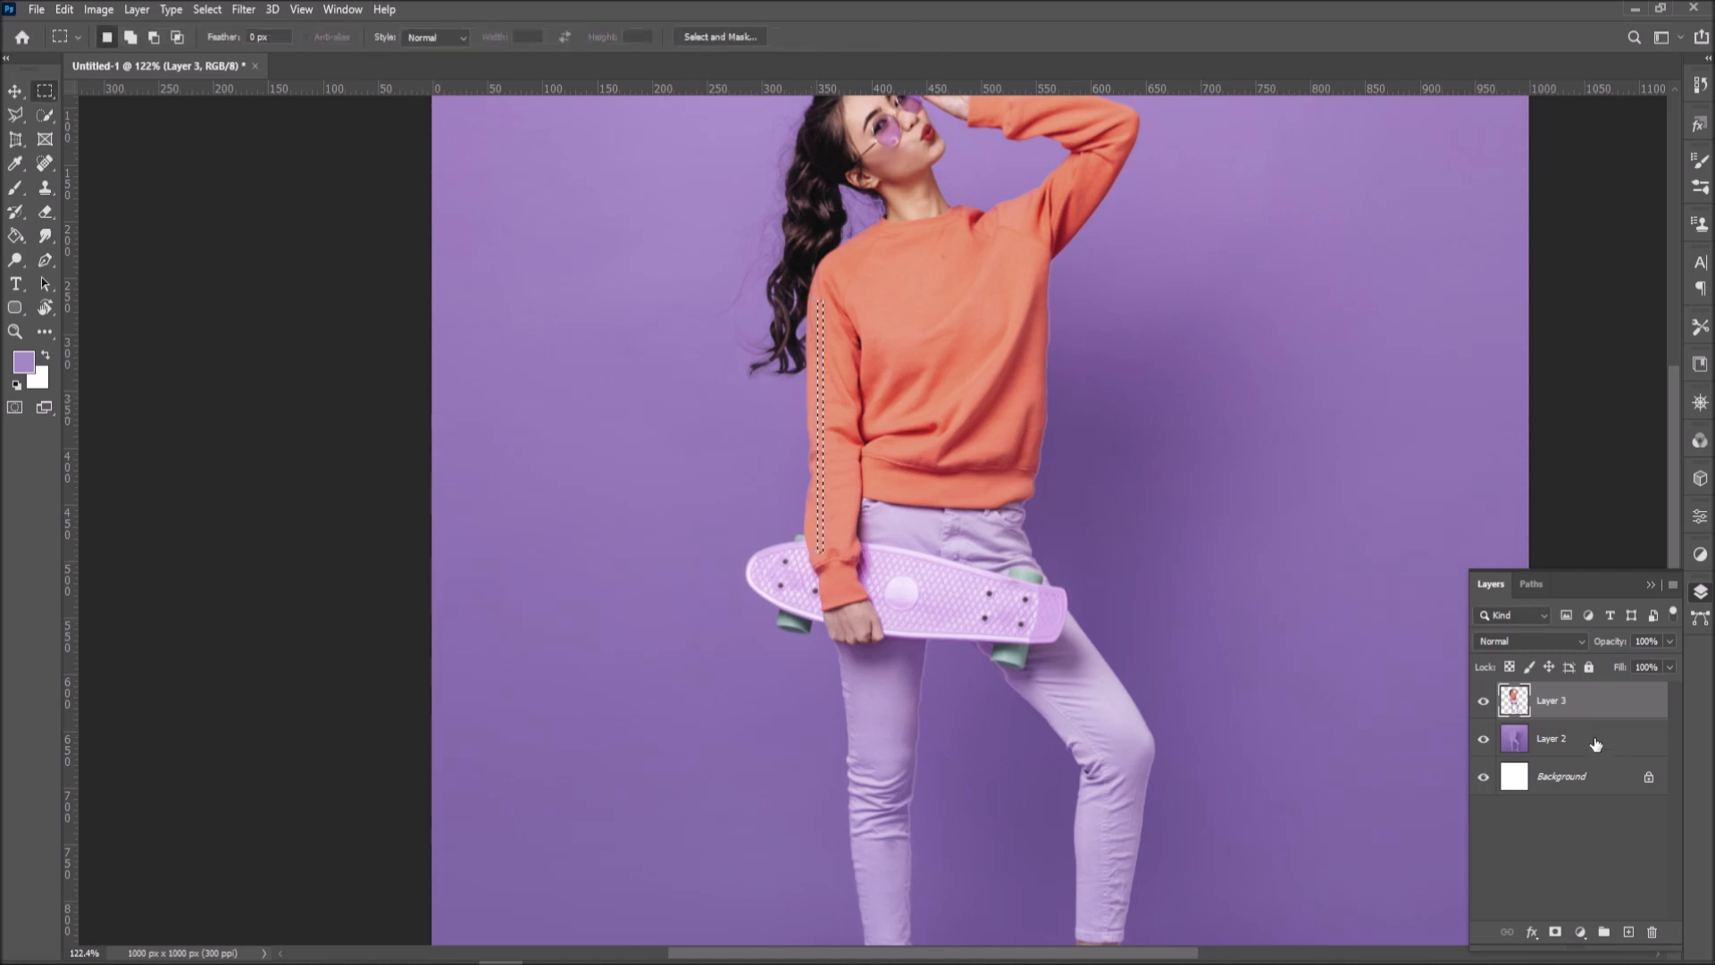
pyautogui.hotkey('ctrl', 'j')
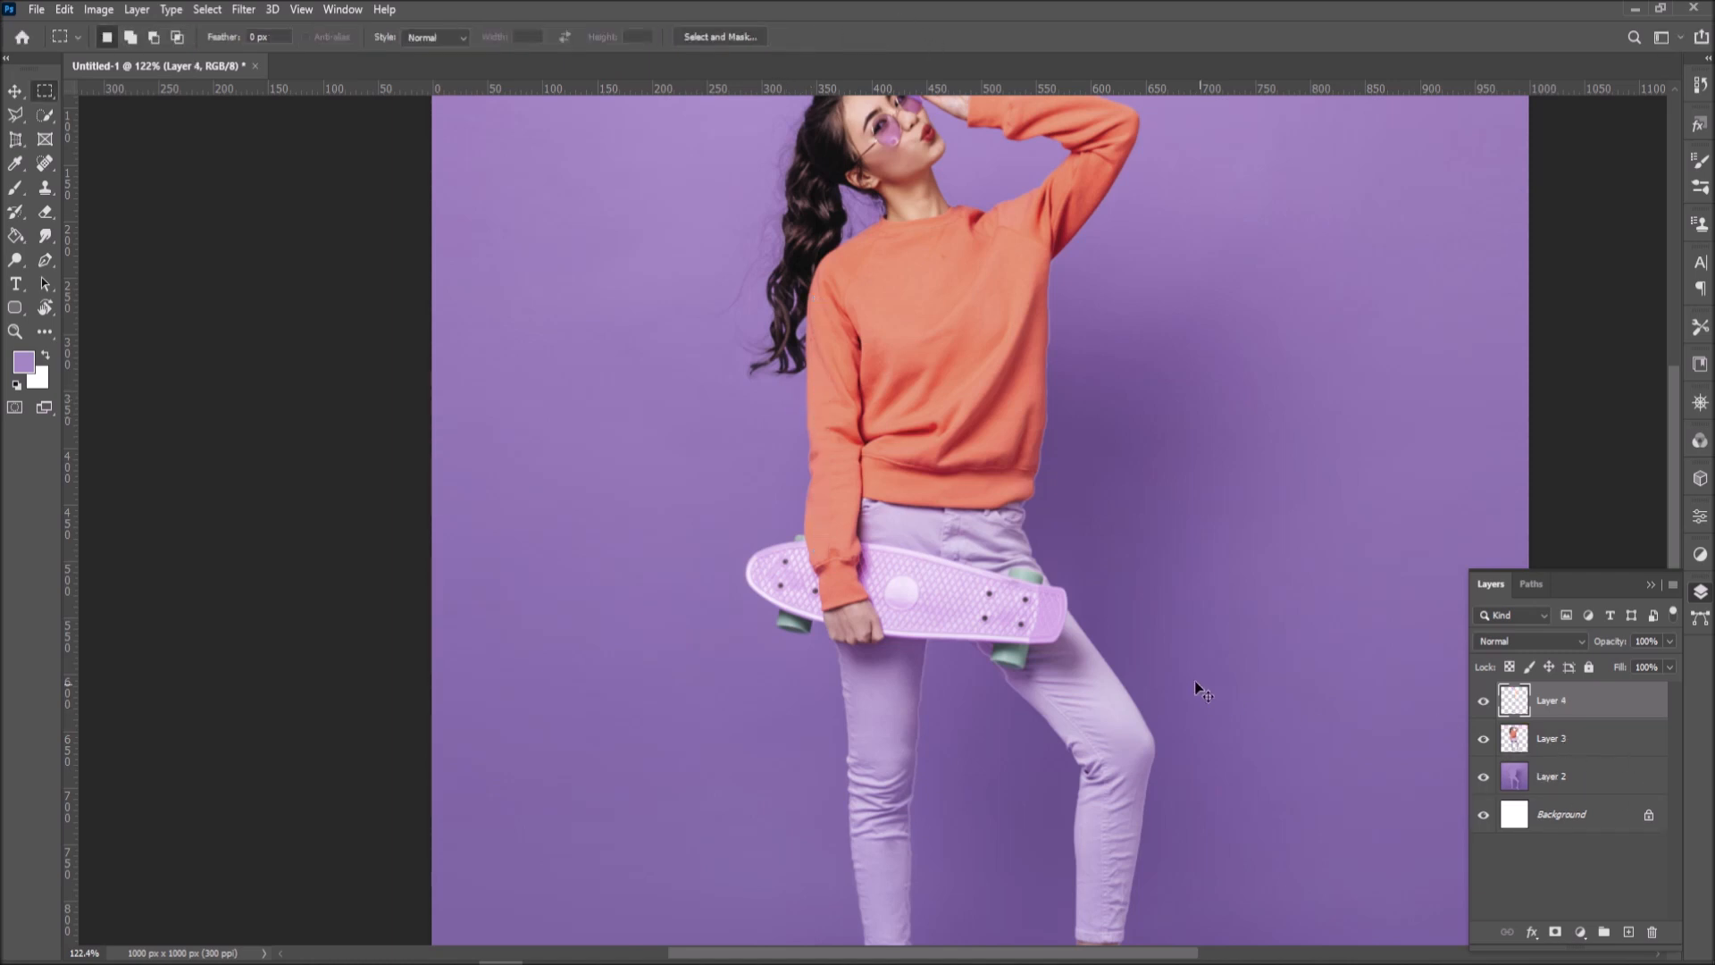
pyautogui.hotkey('ctrl', 't')
pyautogui.moveTo(815, 436); pyautogui.dragTo(433, 417)
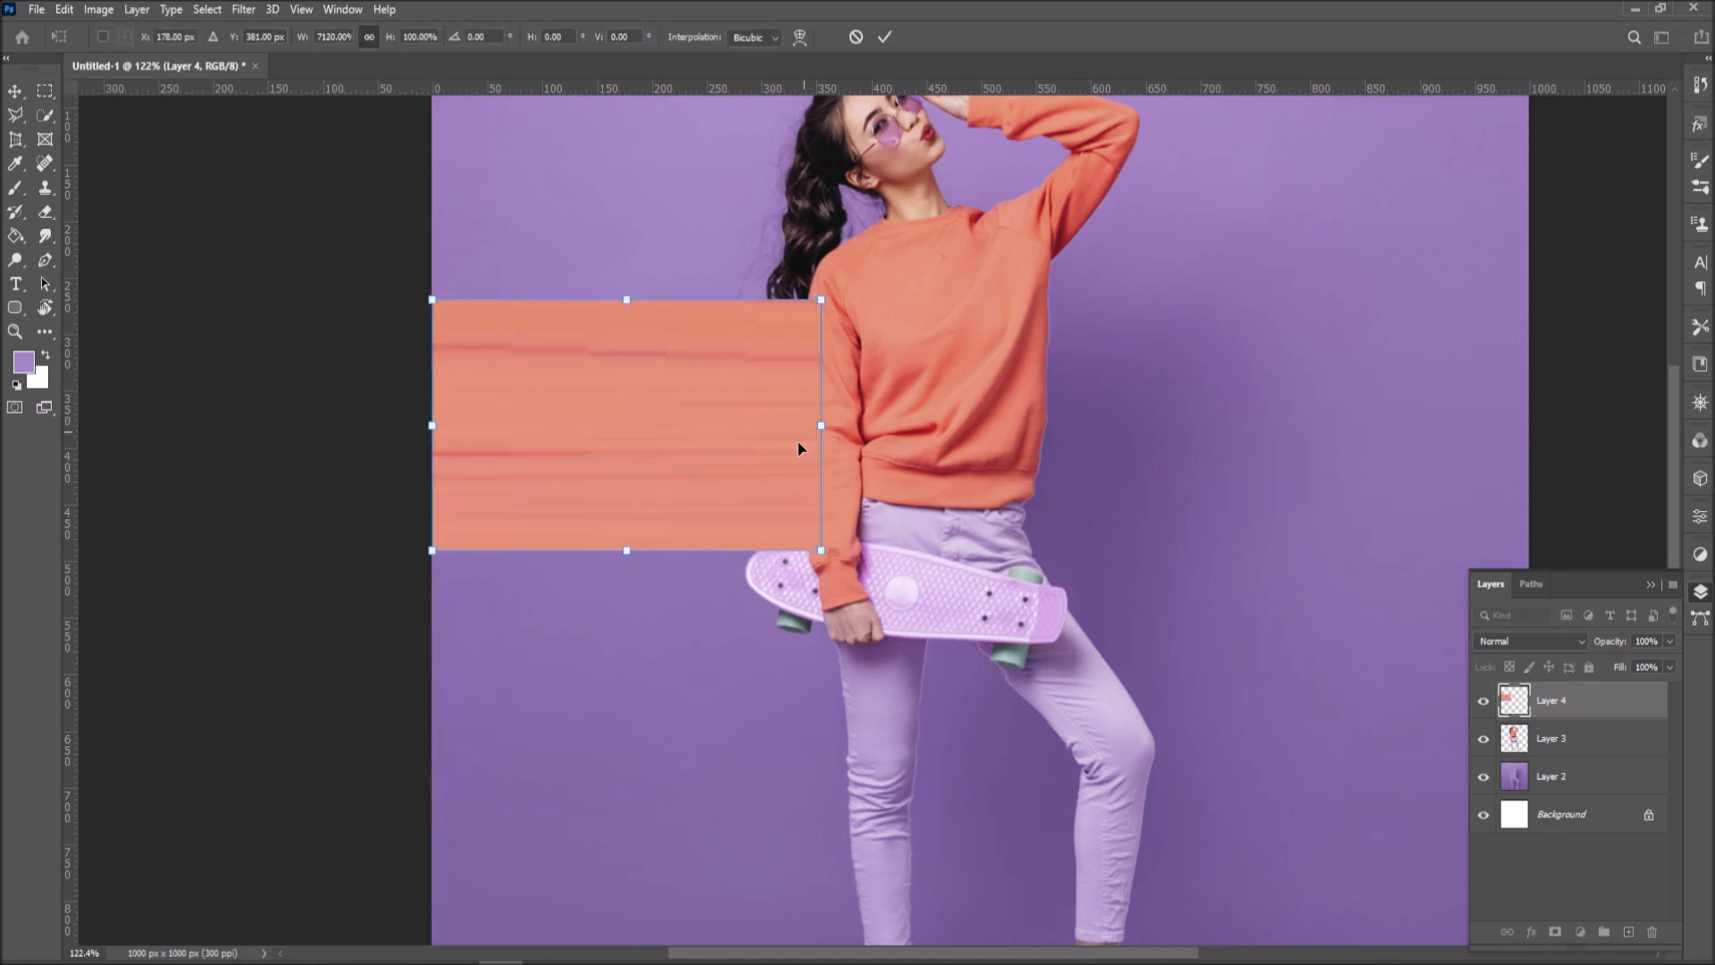
pyautogui.moveTo(821, 417); pyautogui.dragTo(1528, 450)
pyautogui.scroll(-5, 1005, 458)
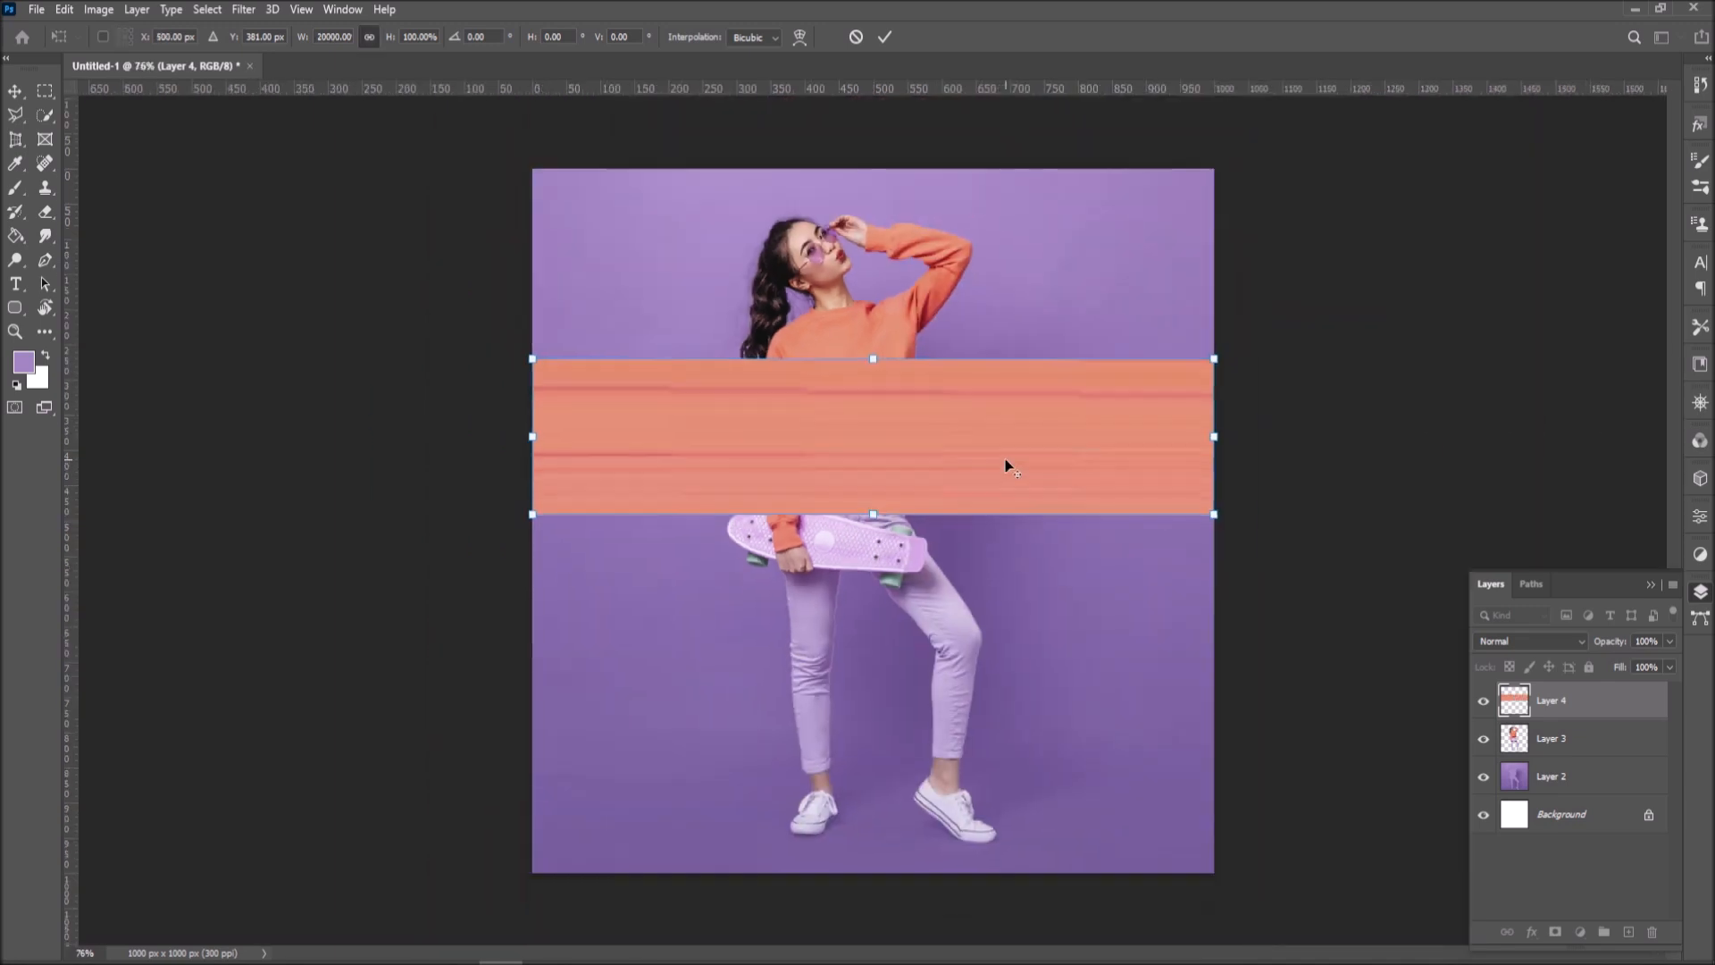
pyautogui.click(882, 37)
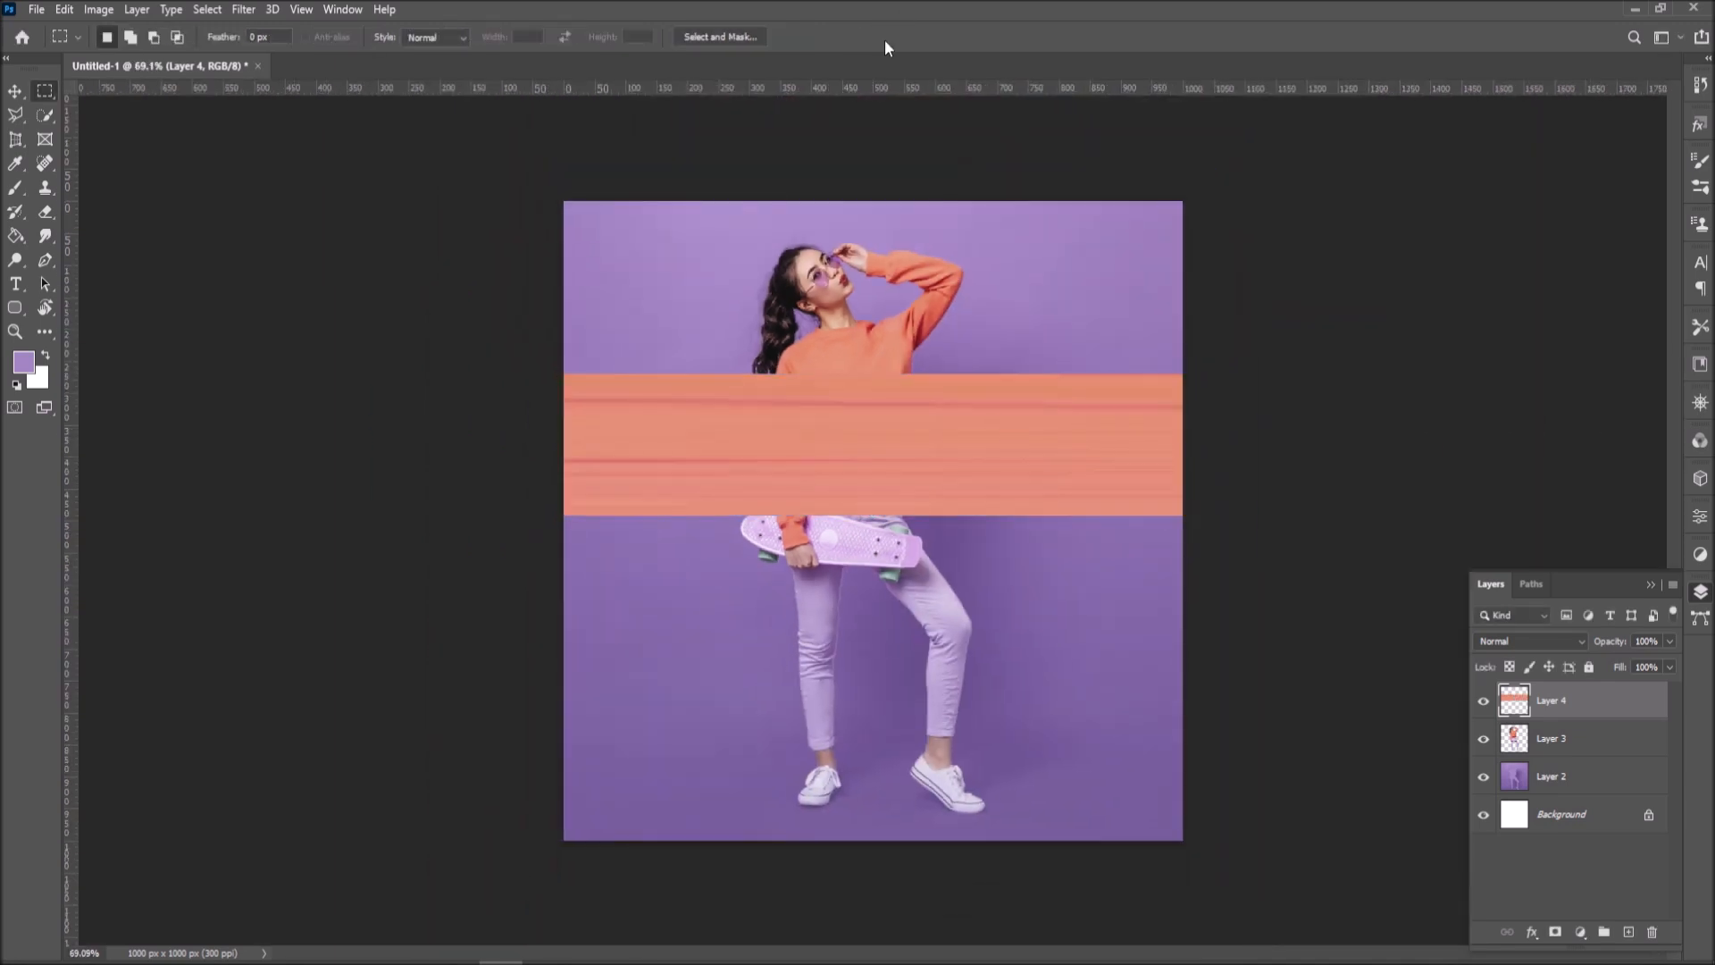
# Copy a thin vertical strip of the lavender trouser leg, about 215 px tall, from Layer 3 to a new layer.
pyautogui.scroll(4, 778, 633)
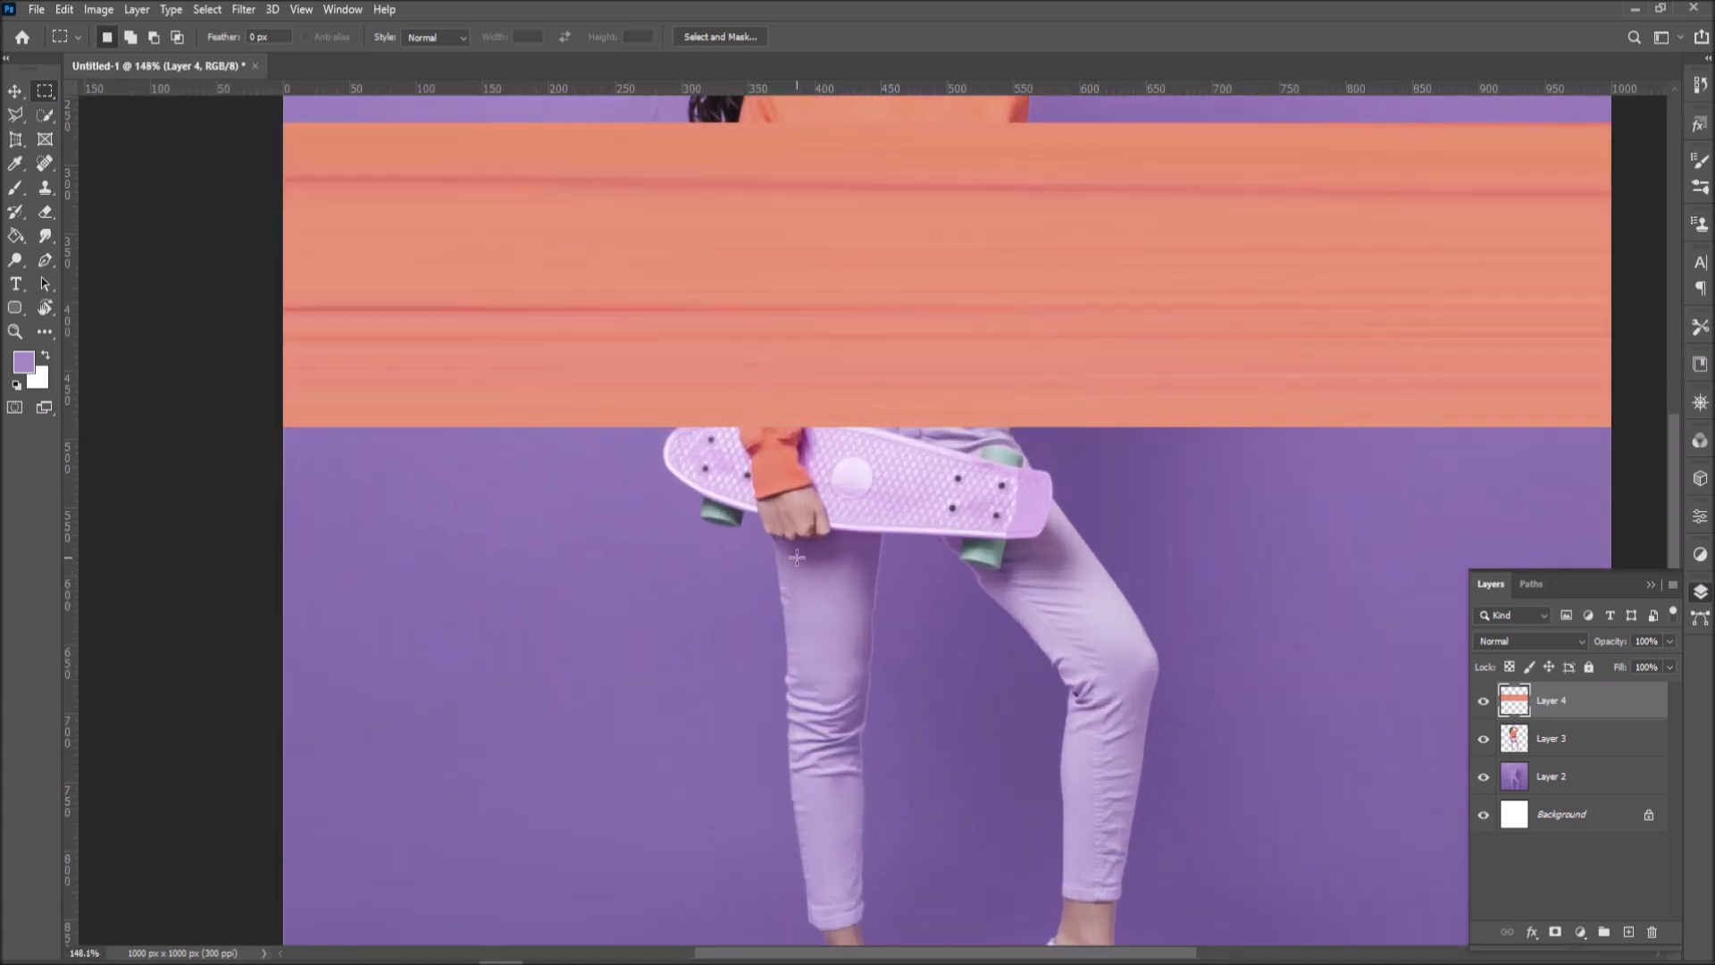
pyautogui.moveTo(806, 560); pyautogui.dragTo(806, 845)
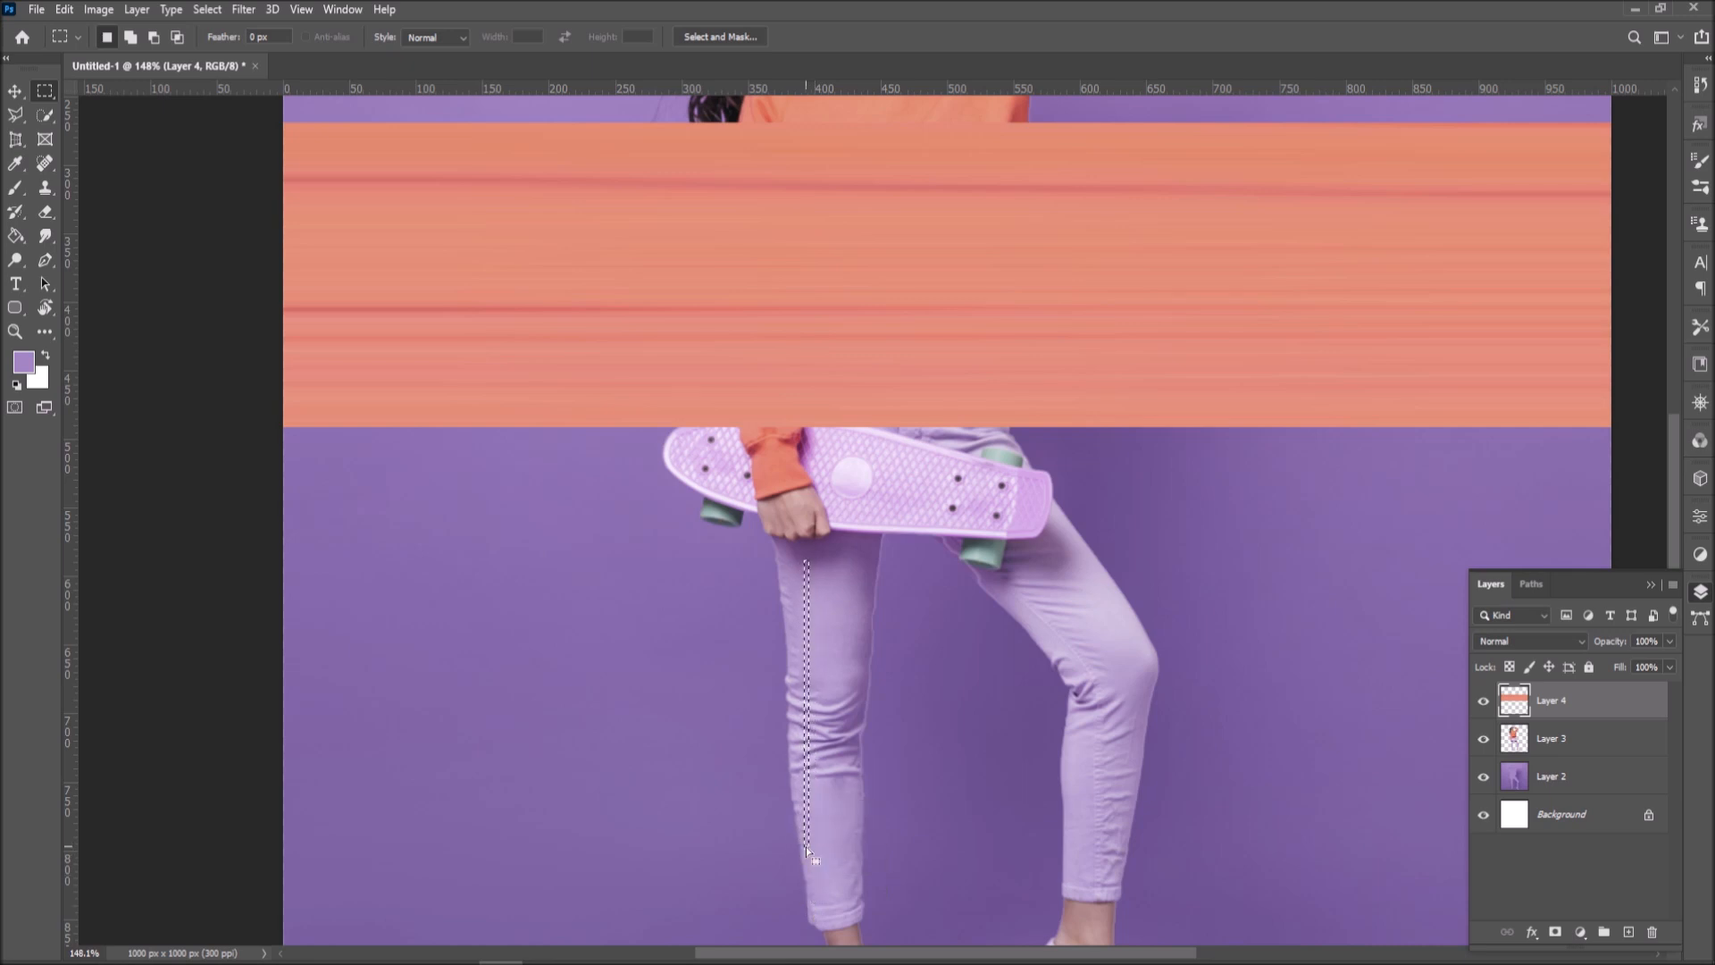
pyautogui.click(1552, 790)
pyautogui.click(1552, 740)
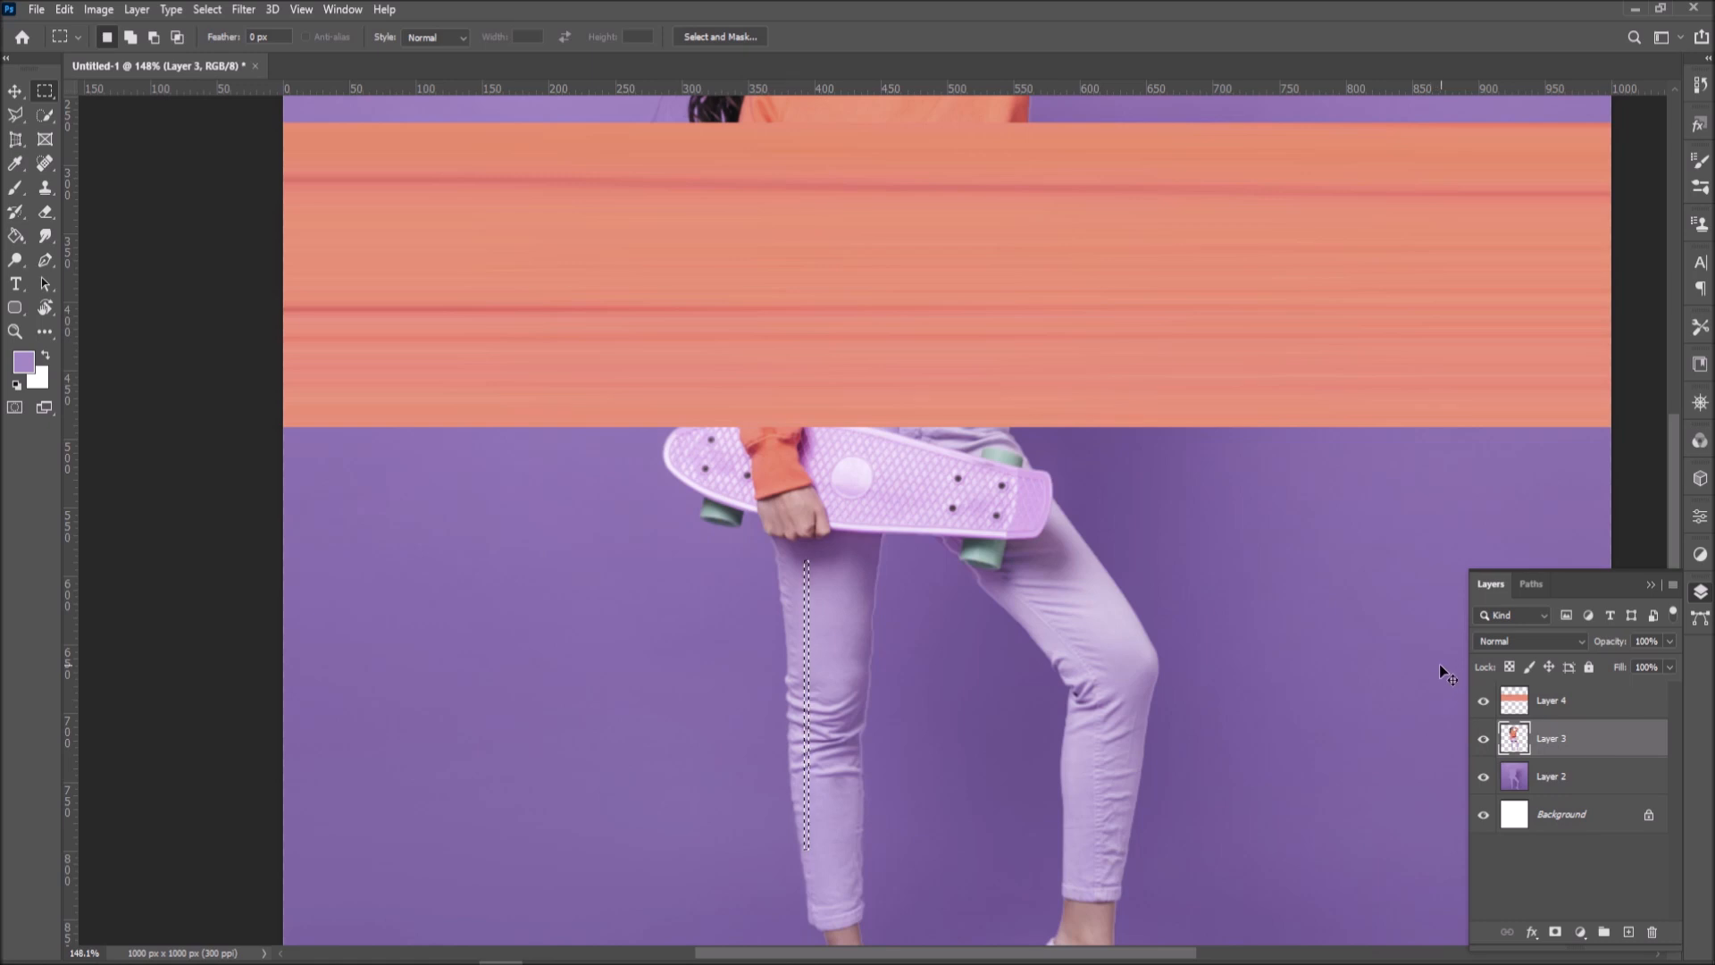
pyautogui.hotkey('ctrl', 'j')
# Stretch the copied trouser strip horizontally to both canvas edges as a full-width lavender band.
pyautogui.hotkey('ctrl', 't')
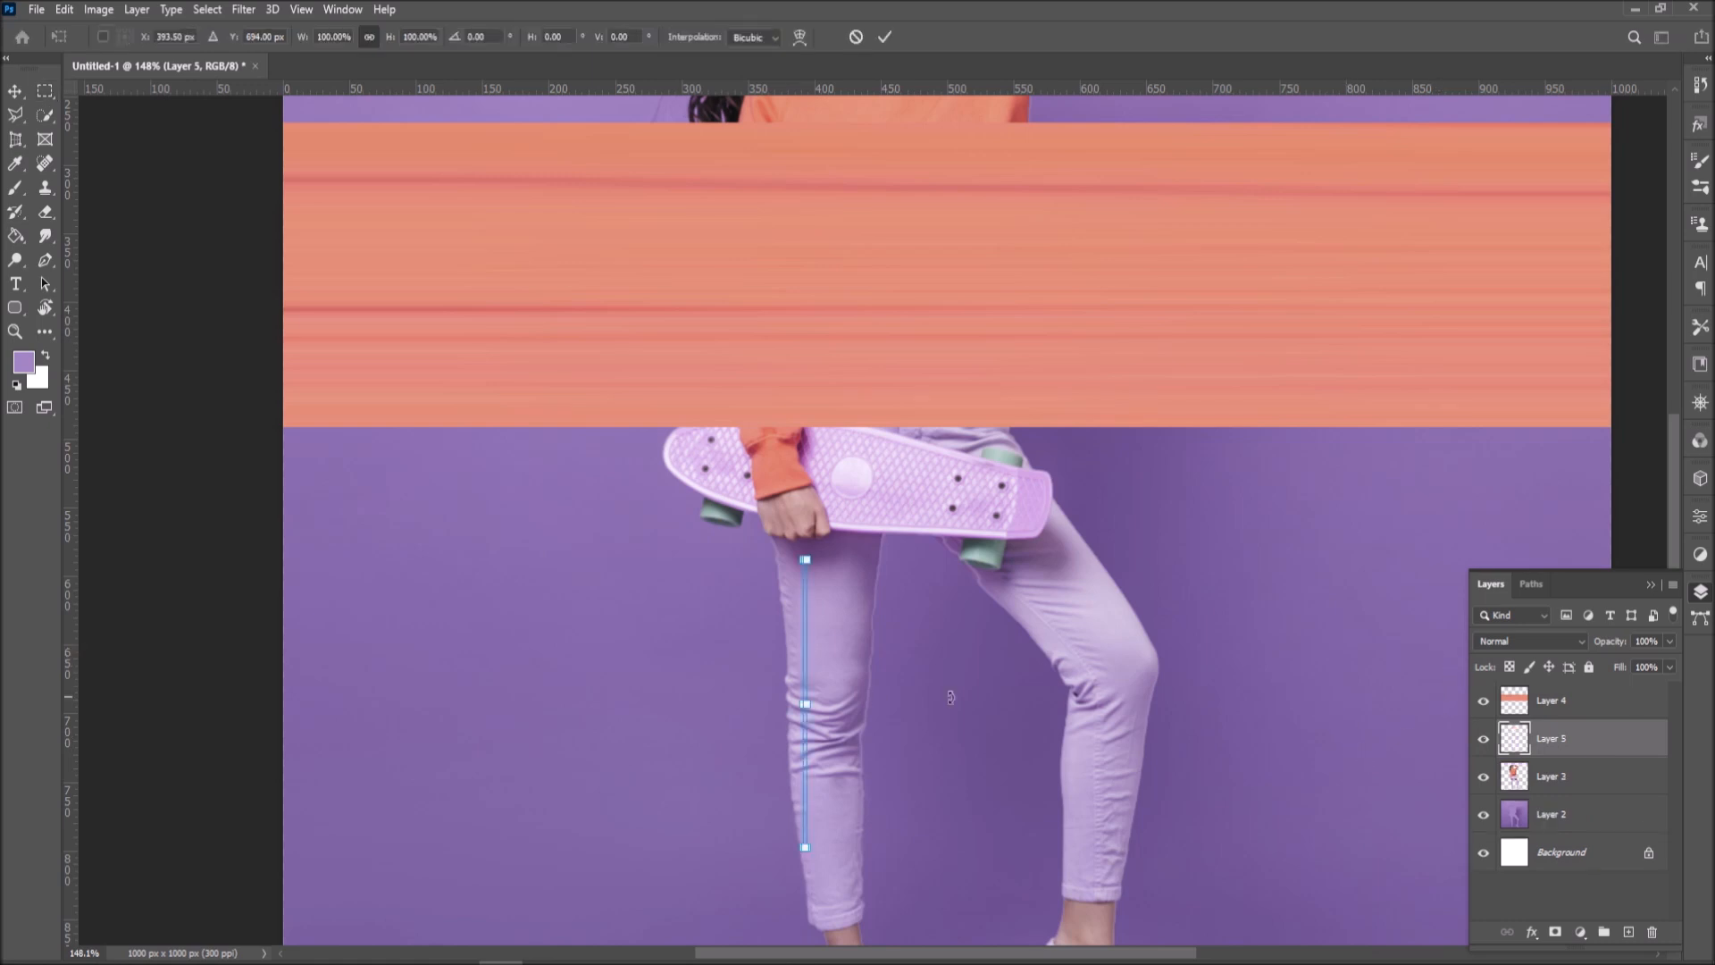
pyautogui.scroll(-4, 835, 680)
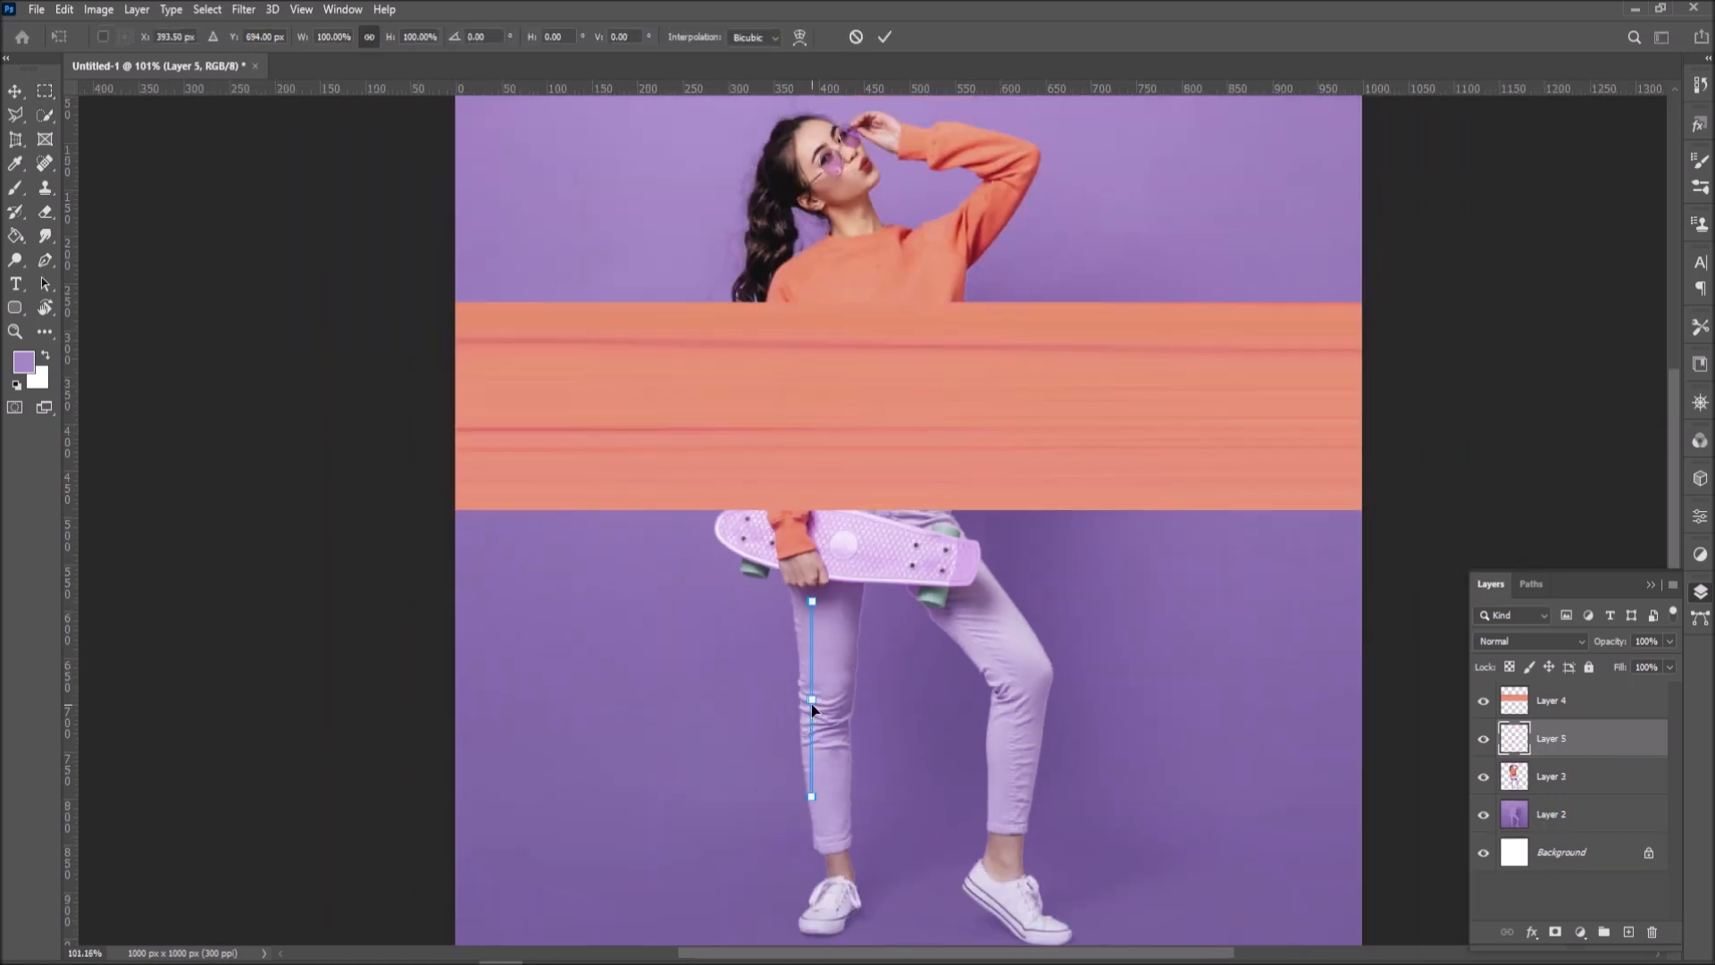
pyautogui.scroll(-2, 812, 706)
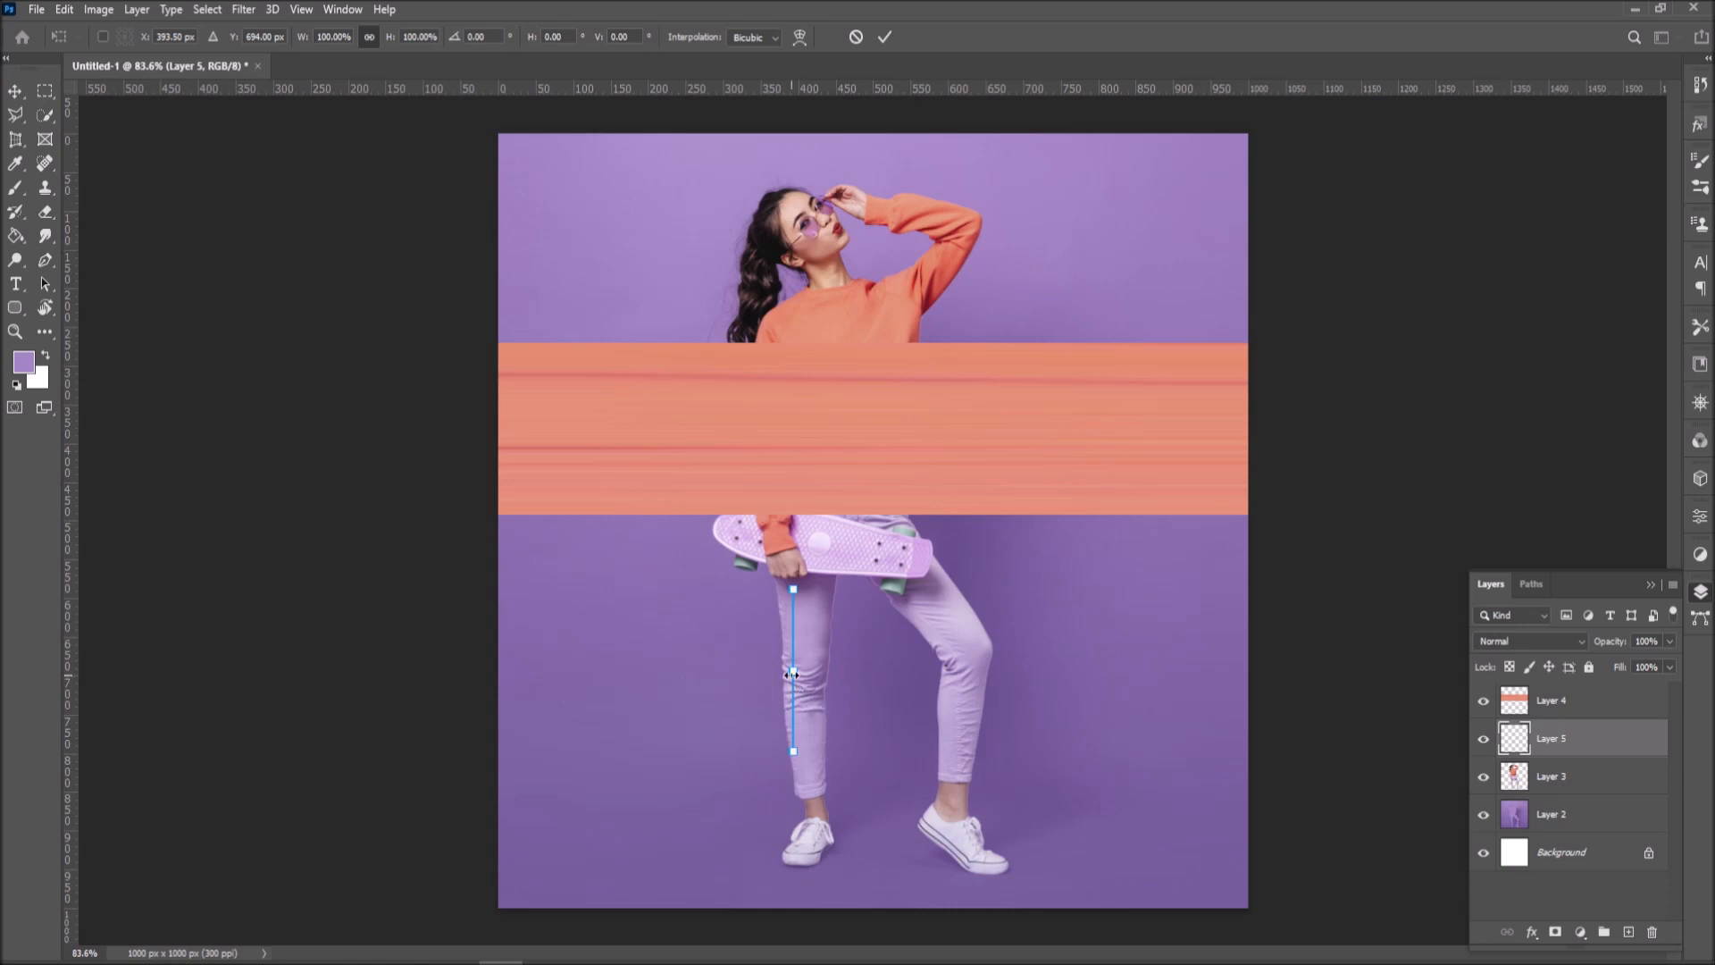
pyautogui.moveTo(792, 674); pyautogui.dragTo(1245, 678)
pyautogui.moveTo(791, 670); pyautogui.dragTo(498, 670)
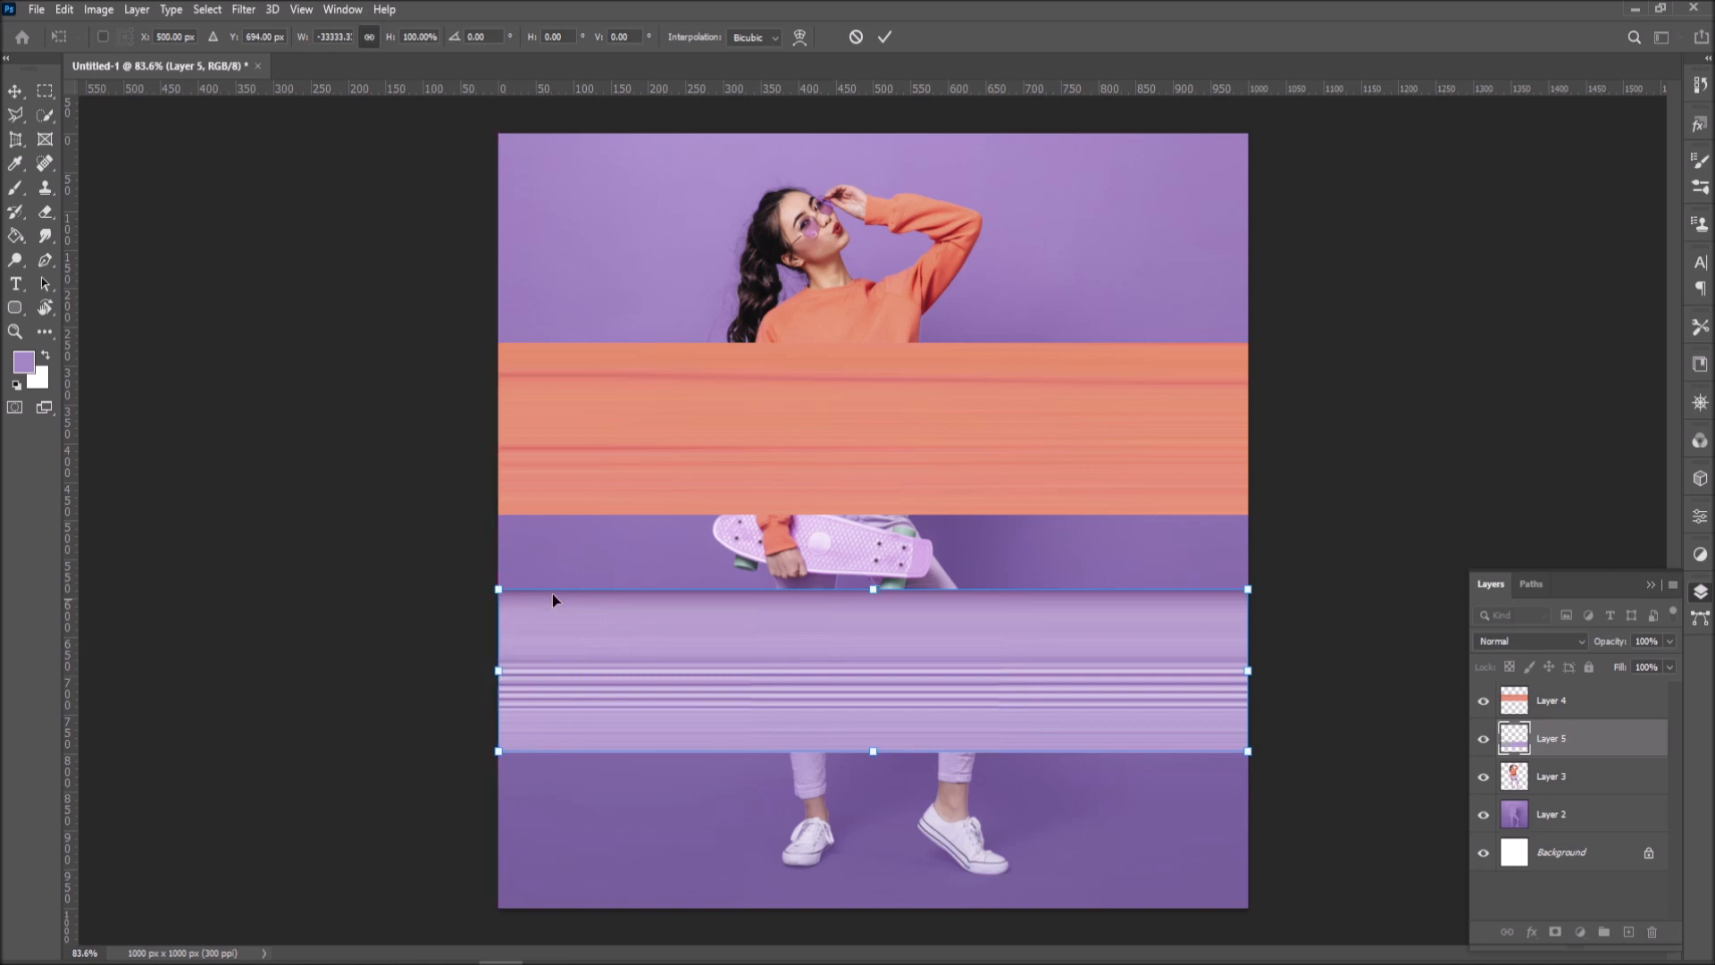
pyautogui.click(885, 37)
# Move the lavender band up against the orange band's lower edge and merge the two band layers.
pyautogui.click(13, 94)
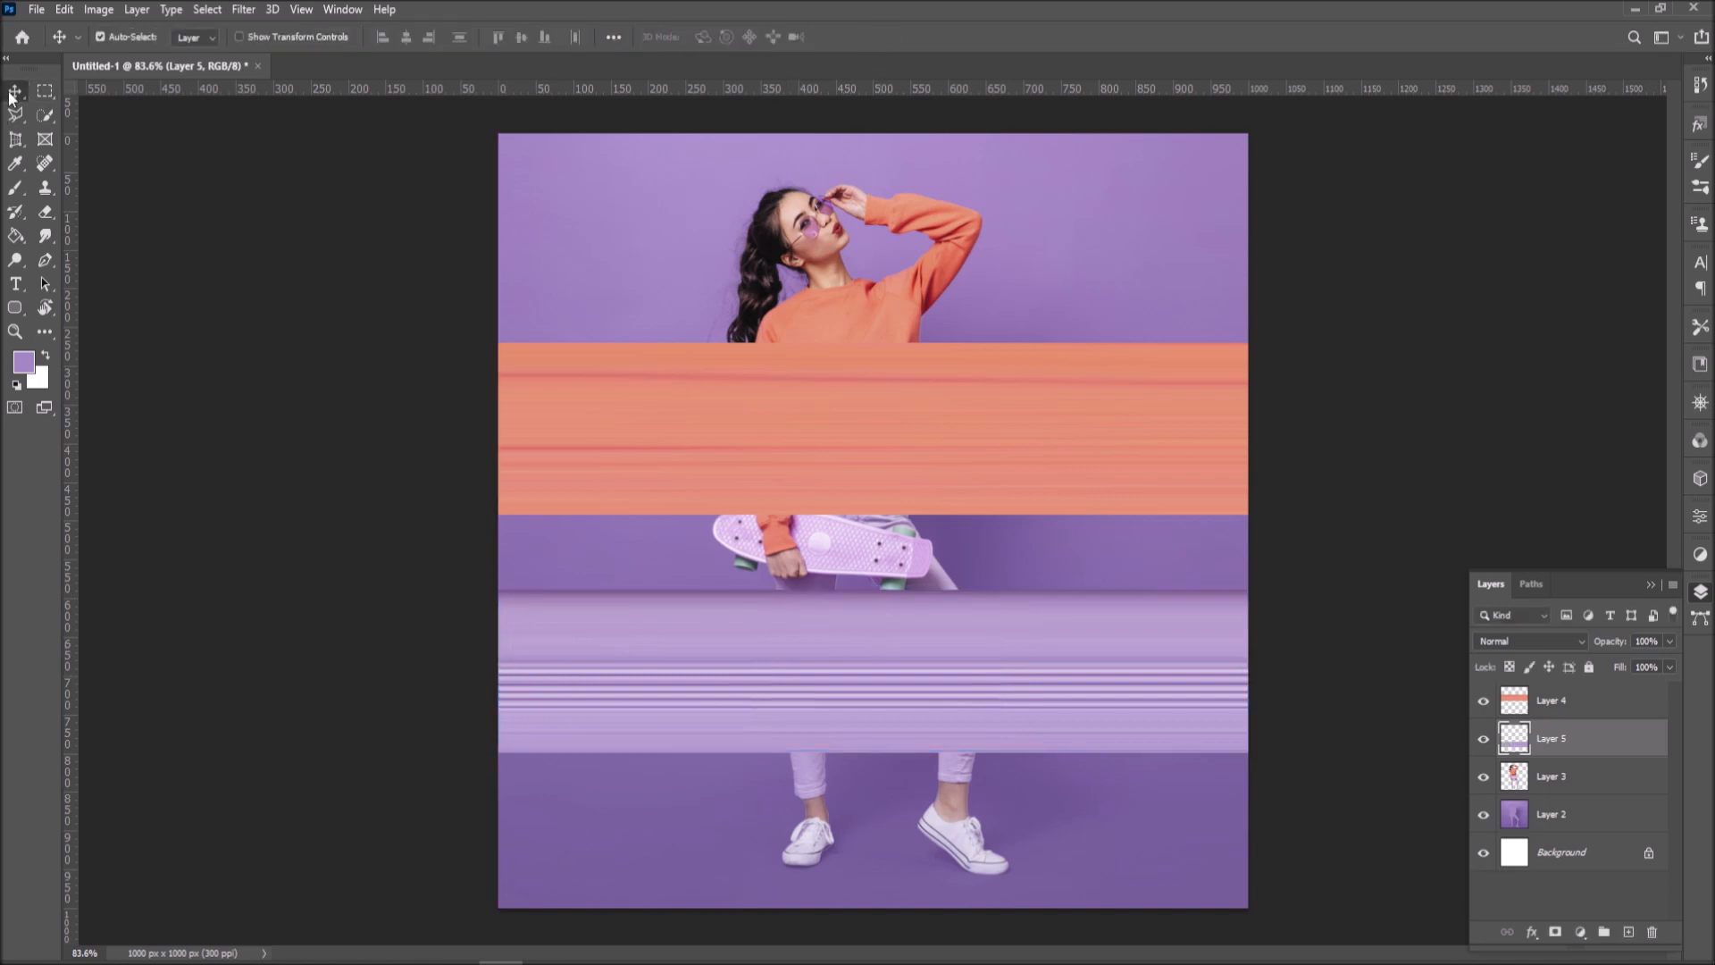
pyautogui.moveTo(824, 643); pyautogui.dragTo(819, 567)
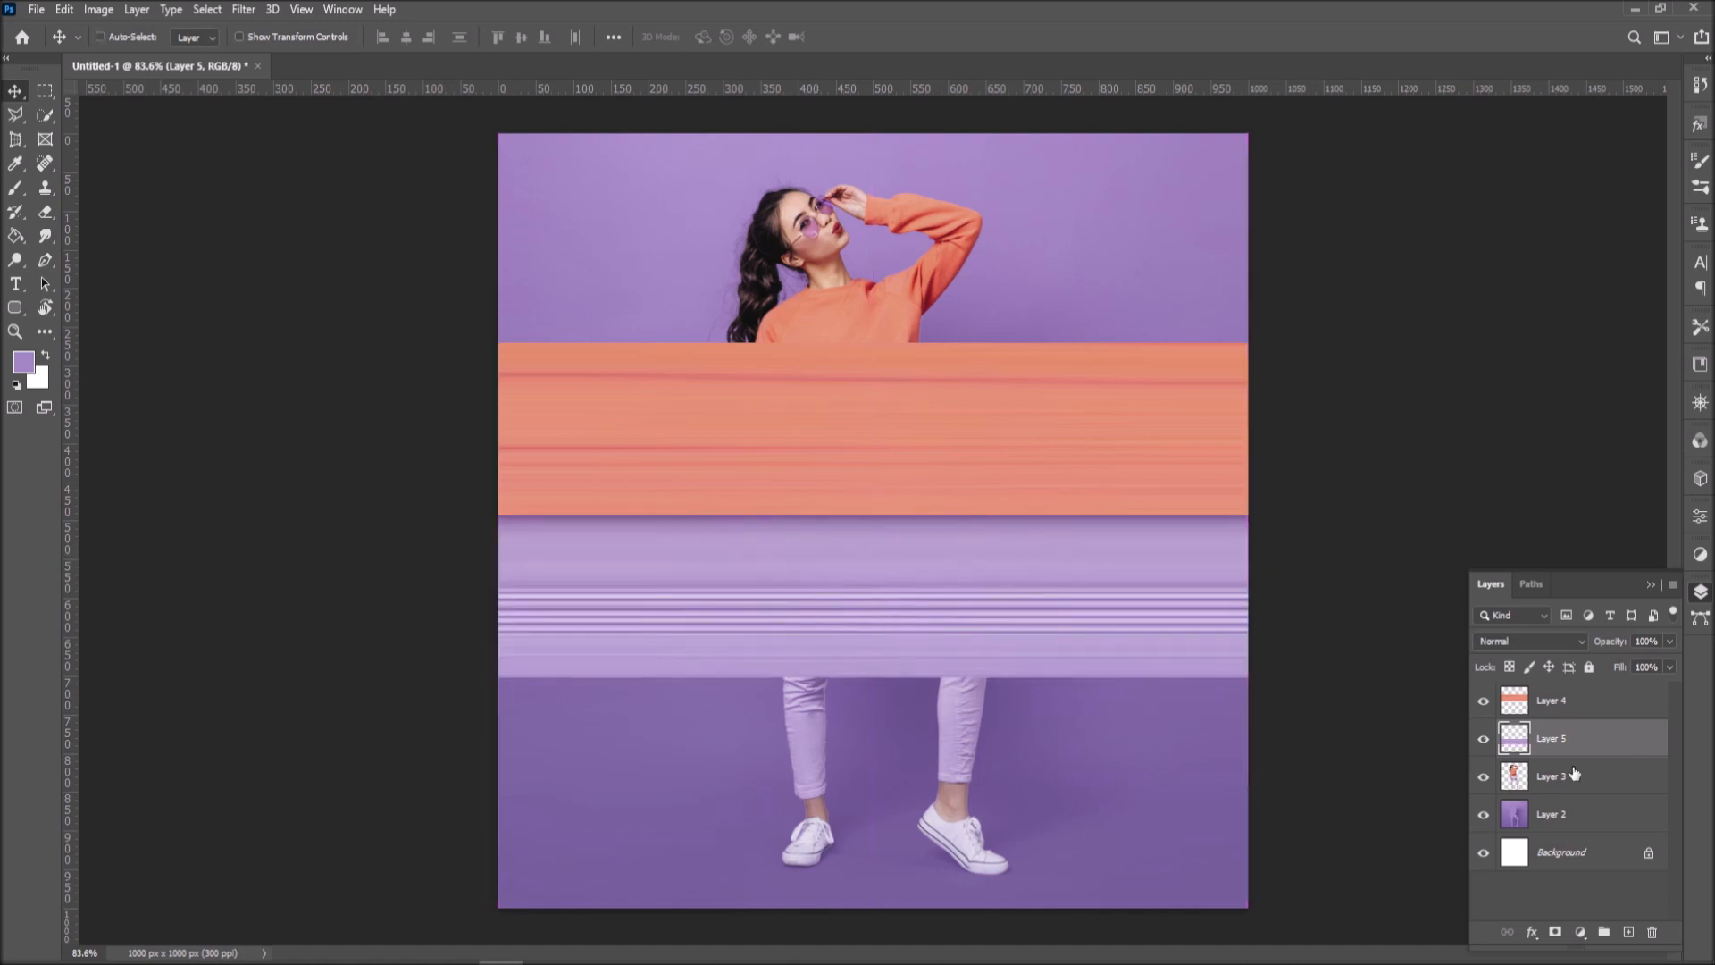
pyautogui.keyDown('ctrl'); pyautogui.click(1571, 703); pyautogui.keyUp('ctrl')
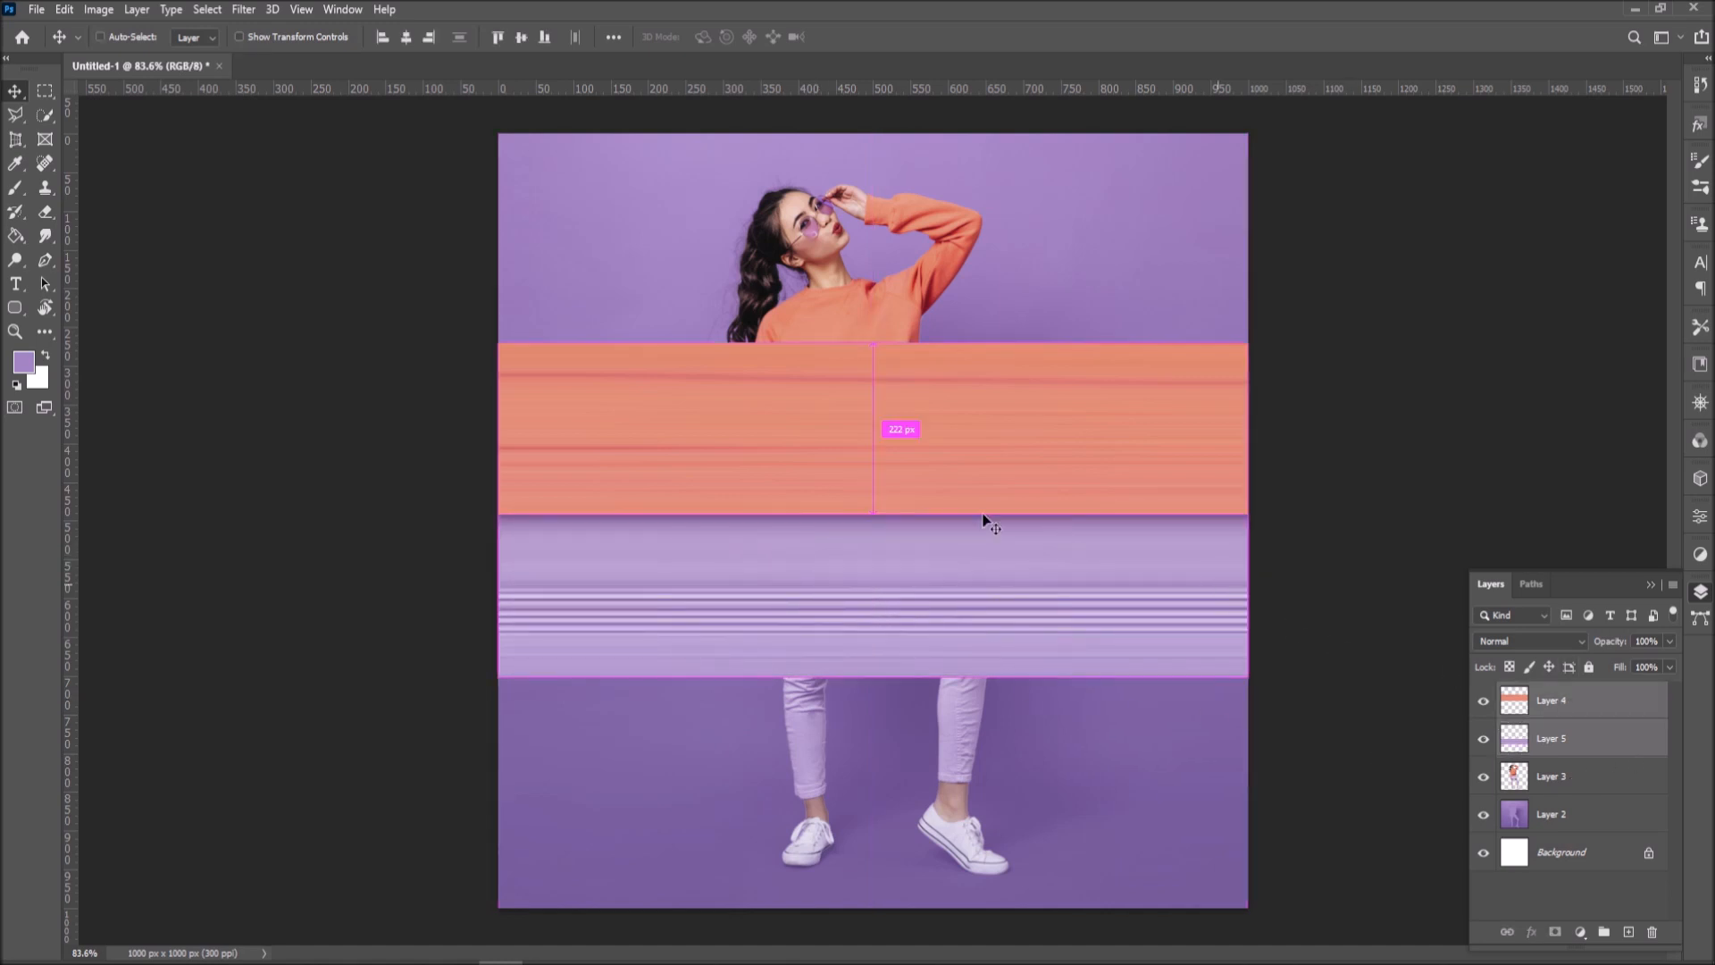
pyautogui.rightClick(1589, 727)
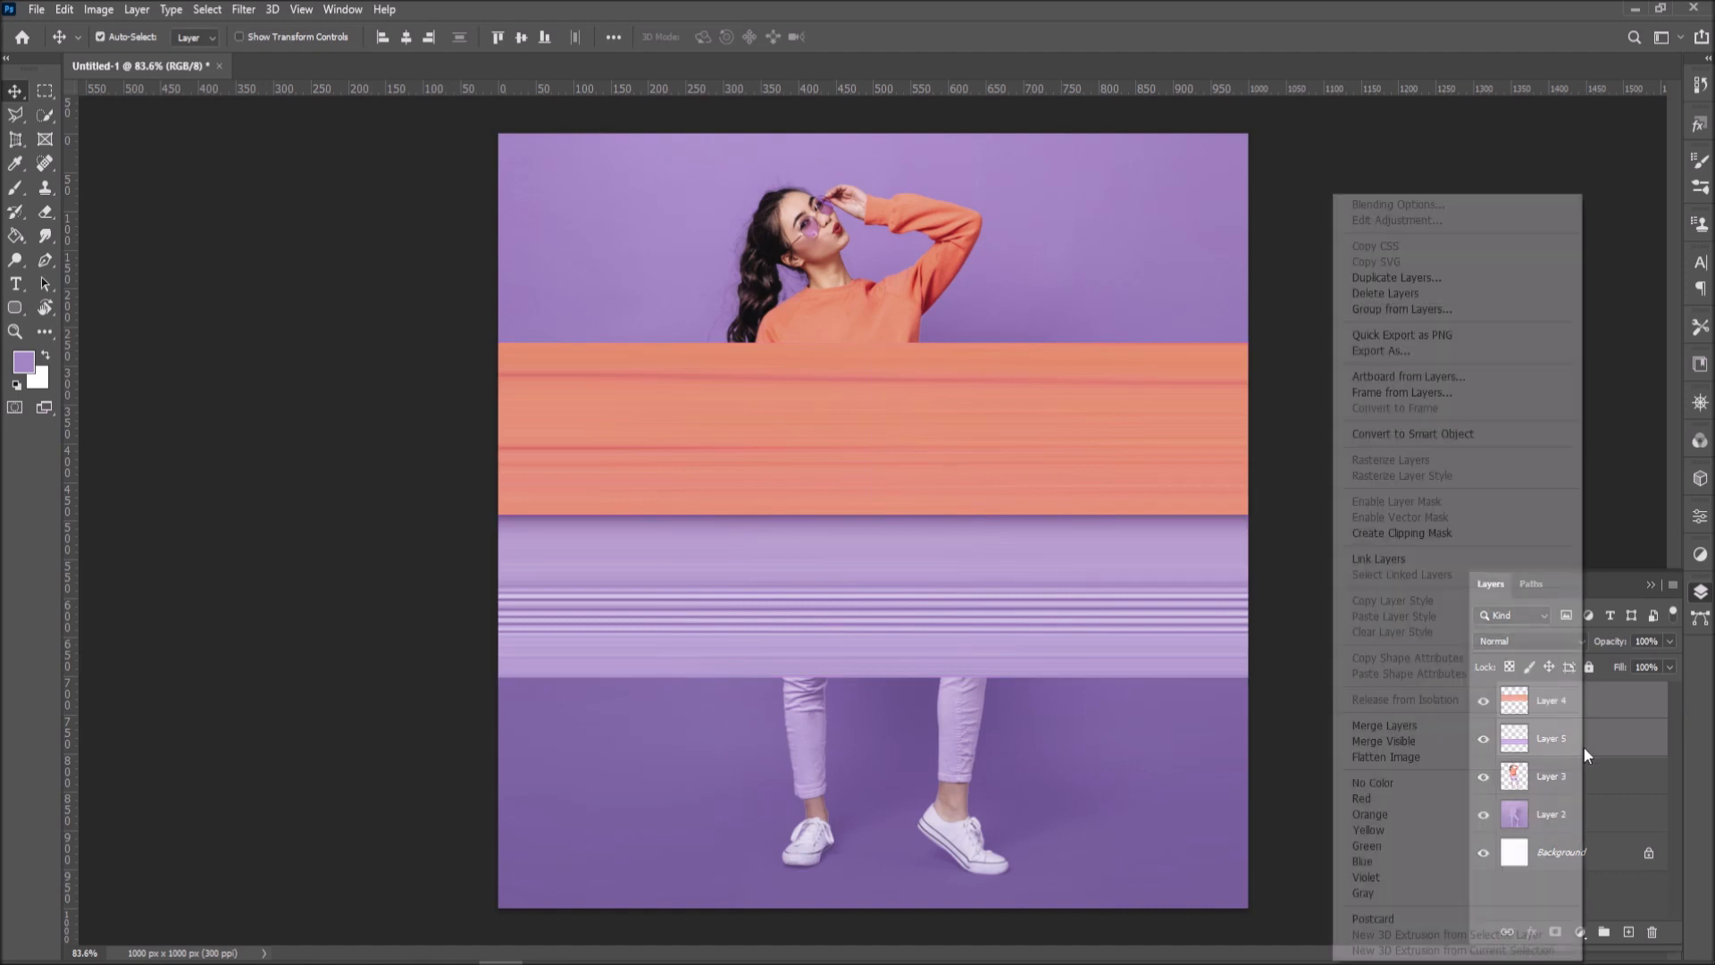
pyautogui.click(1411, 727)
# Reposition the merged band vertically so it covers the model from the chest to the knees.
pyautogui.moveTo(1194, 554); pyautogui.dragTo(1054, 400)
pyautogui.scroll(-2, 1053, 398)
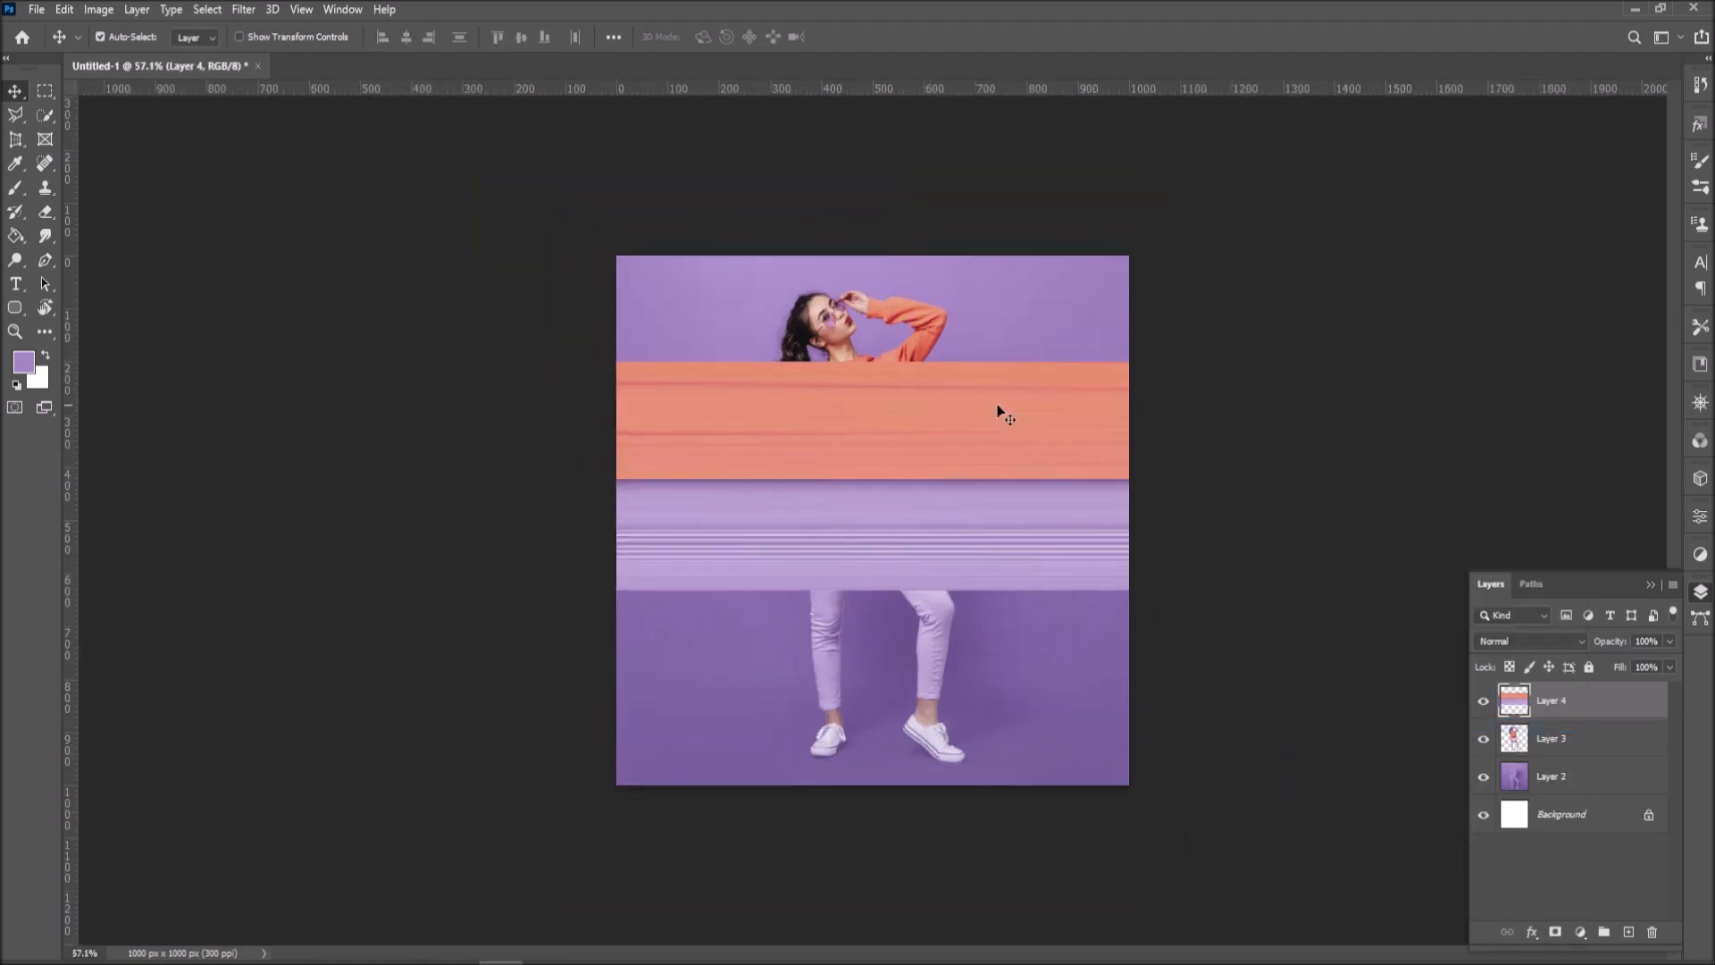
pyautogui.scroll(1, 834, 404)
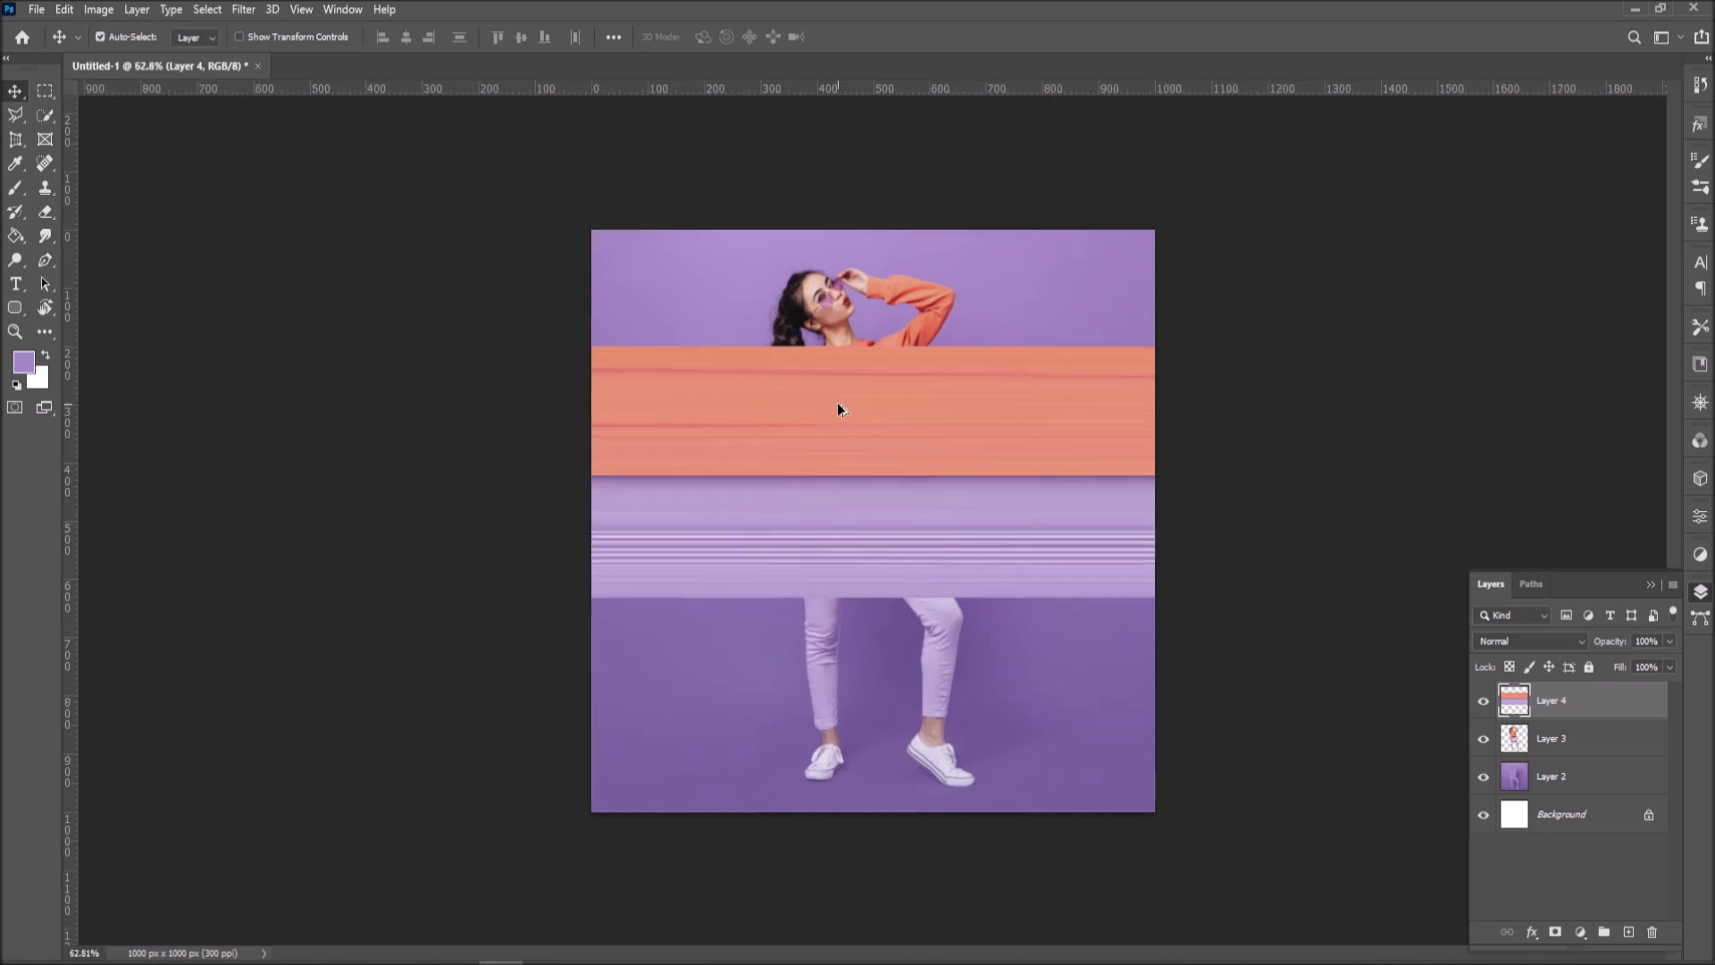
pyautogui.hotkey('alt', 'Tab')
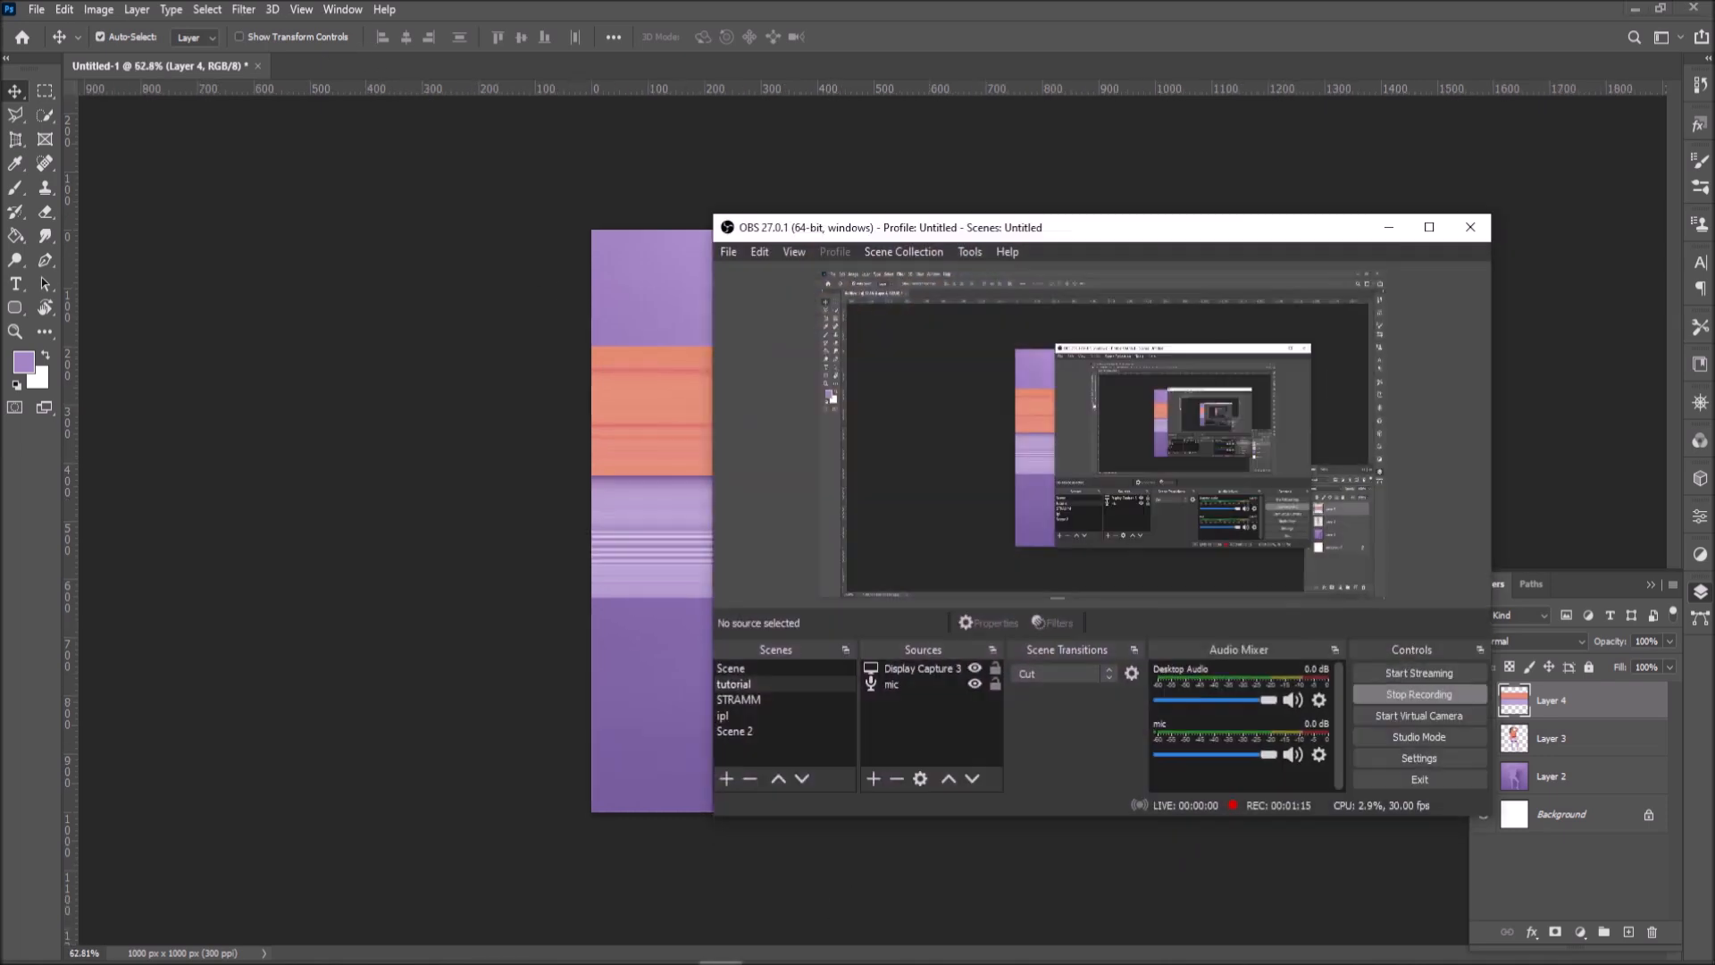
pyautogui.click(1388, 227)
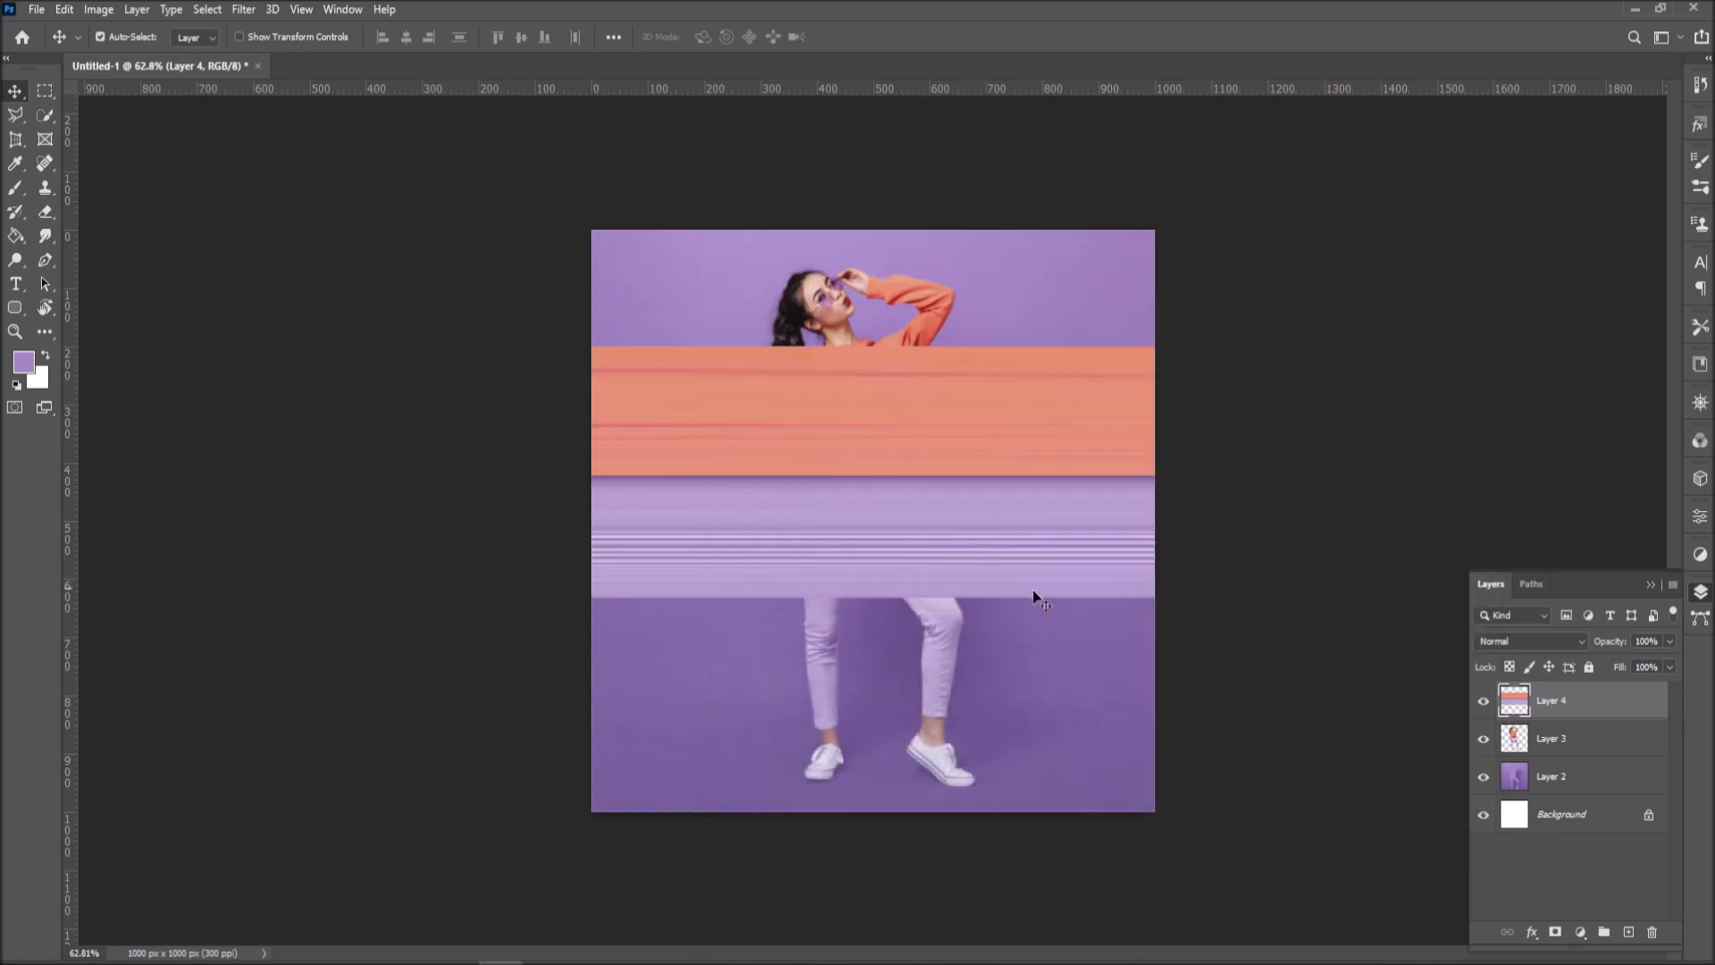
pyautogui.scroll(3, 857, 442)
pyautogui.scroll(-2, 858, 441)
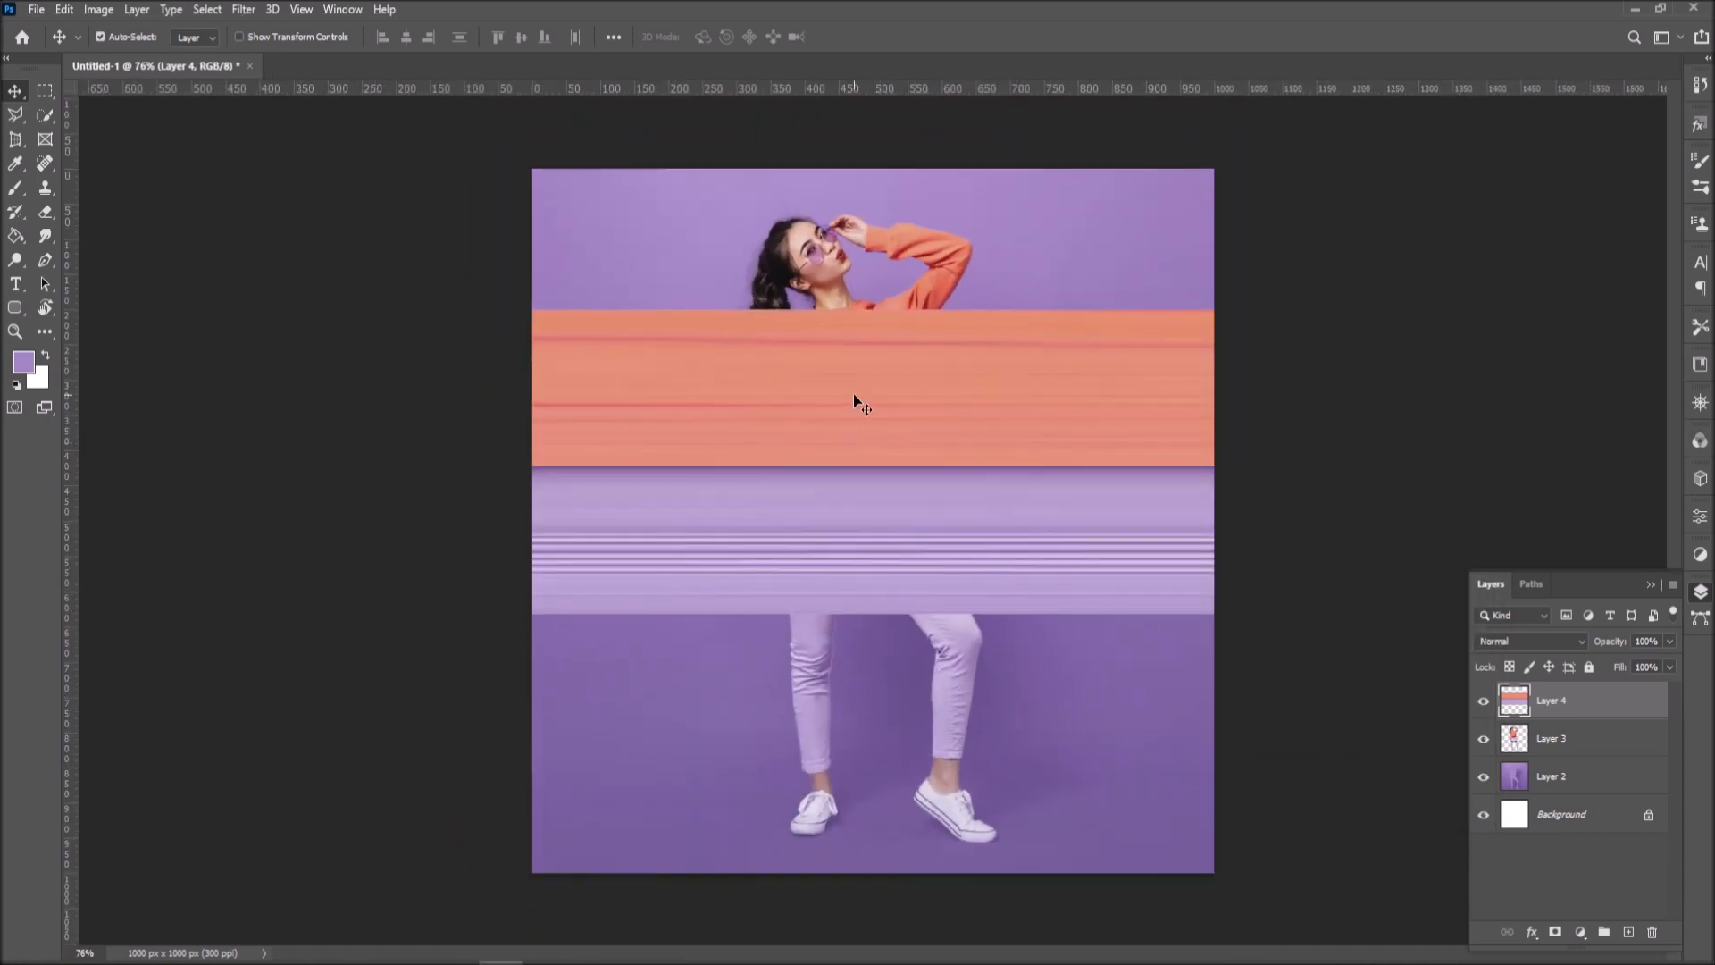
pyautogui.moveTo(854, 393); pyautogui.dragTo(852, 430)
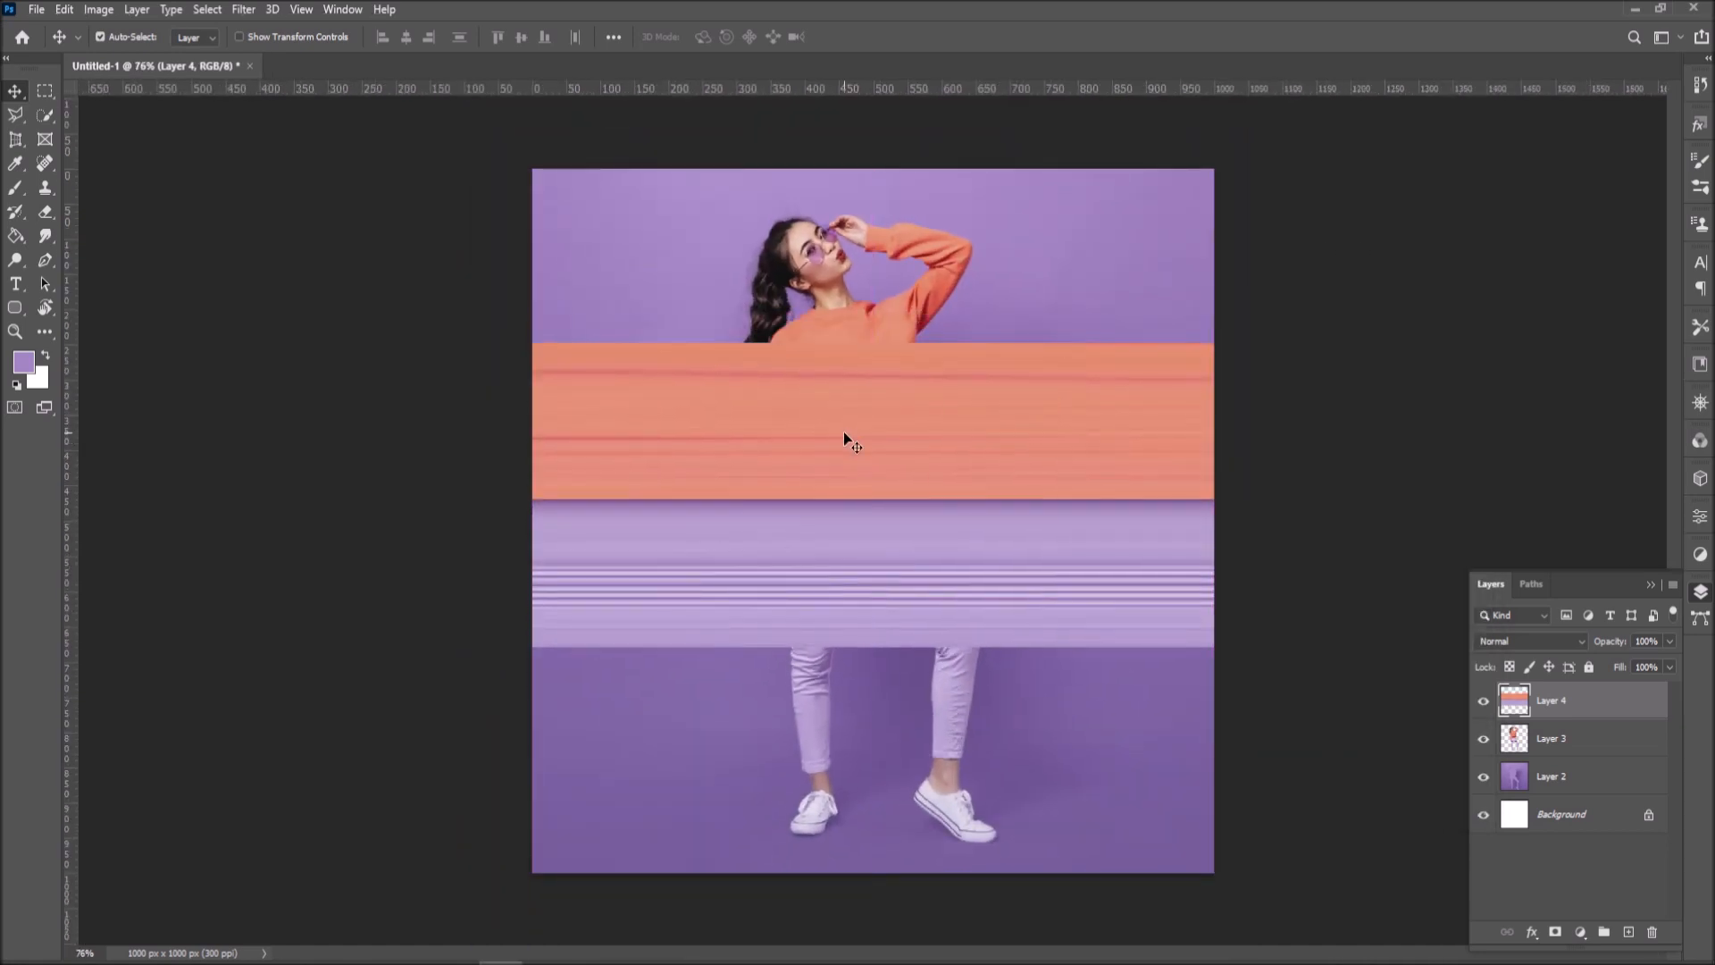
# Trim thin full-width slices off the upper and lower edges of the merged band, and clear the selection.
pyautogui.click(45, 91)
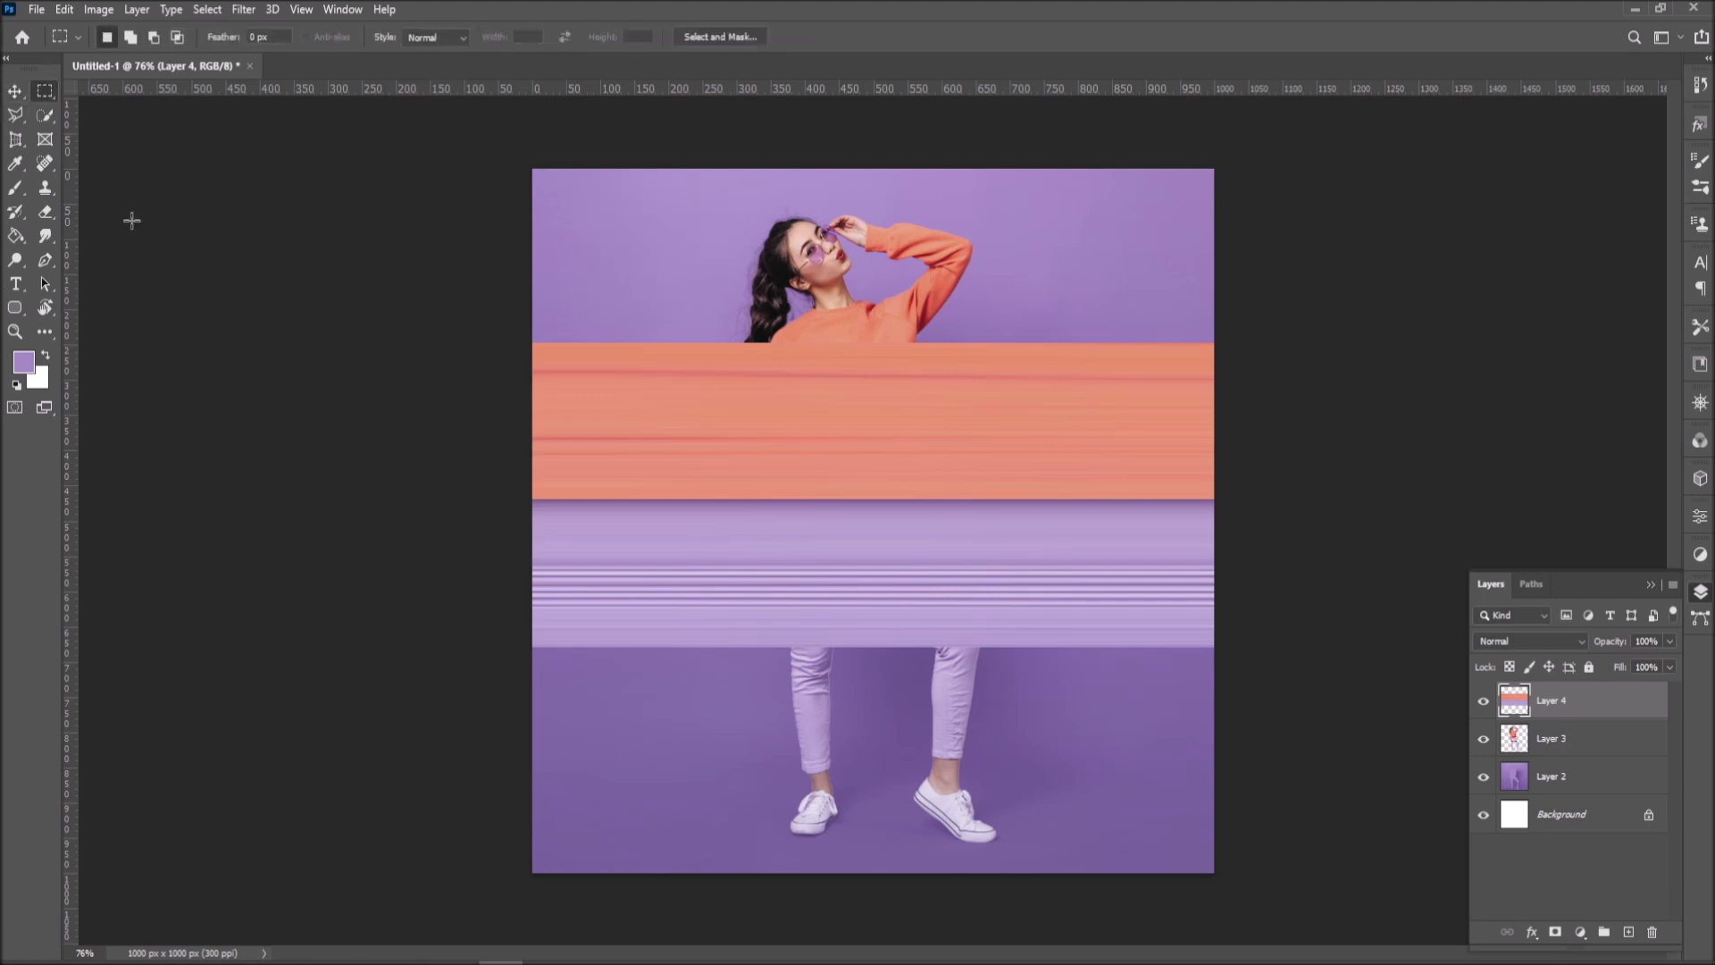
pyautogui.moveTo(523, 319); pyautogui.dragTo(1243, 360)
pyautogui.press('Delete')
pyautogui.moveTo(1243, 673); pyautogui.dragTo(479, 636)
pyautogui.press('Delete')
pyautogui.click(12, 95)
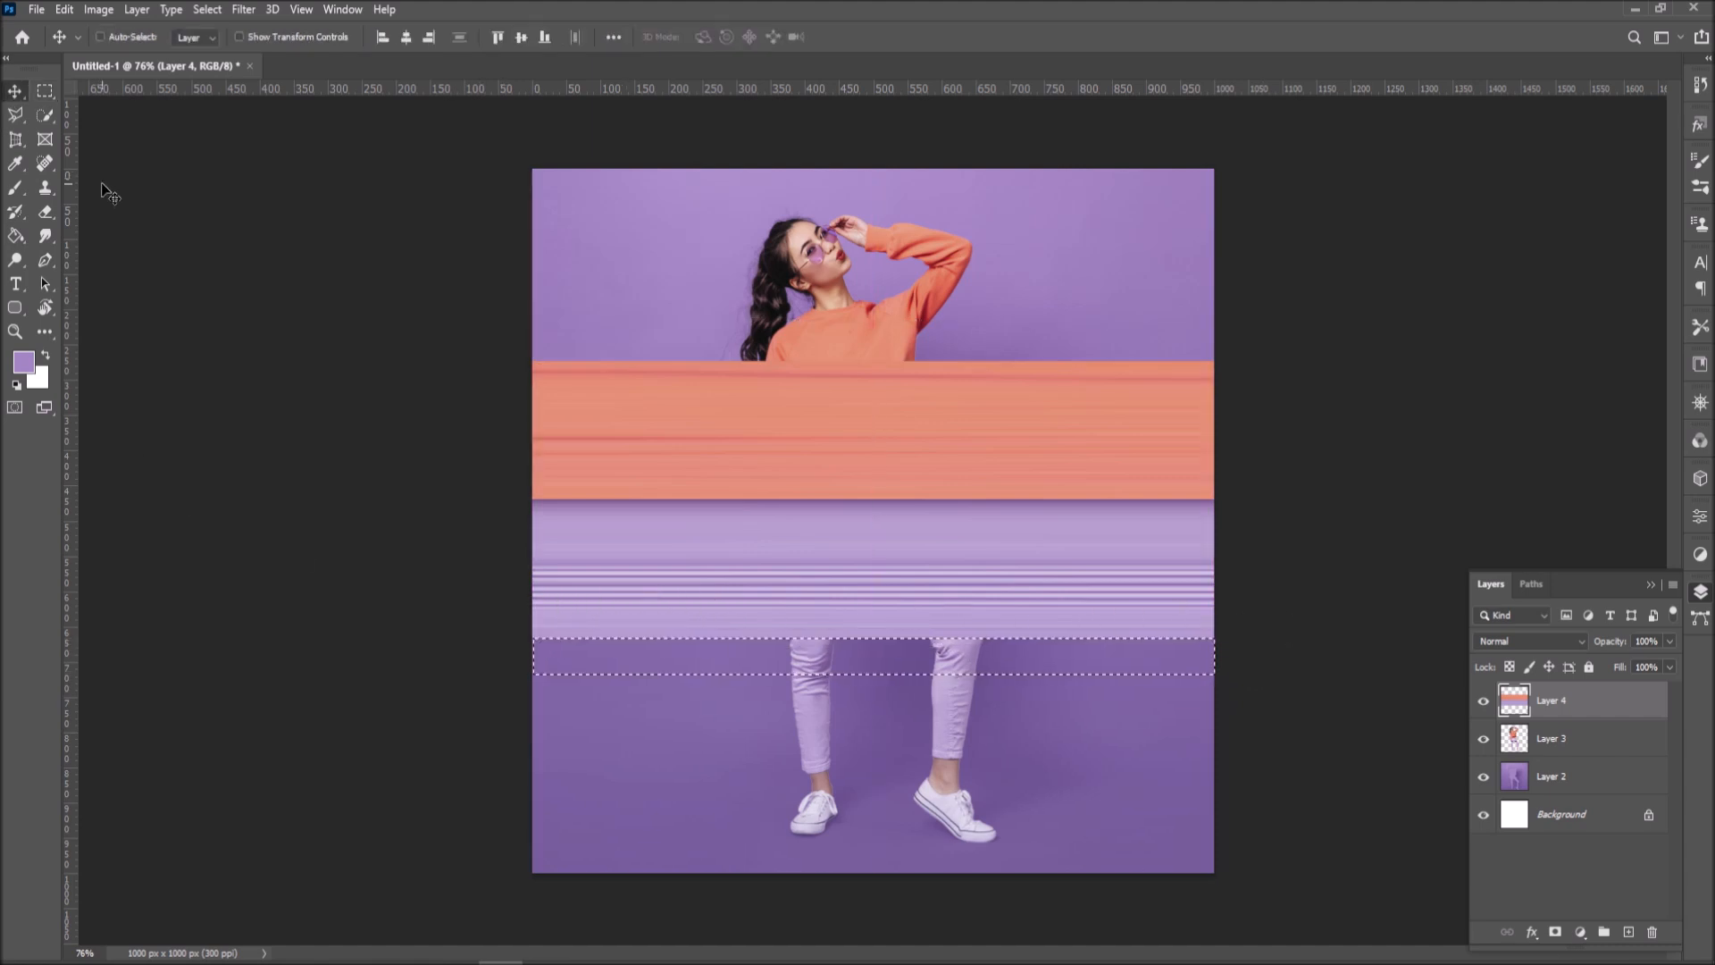
pyautogui.hotkey('ctrl', 'd')
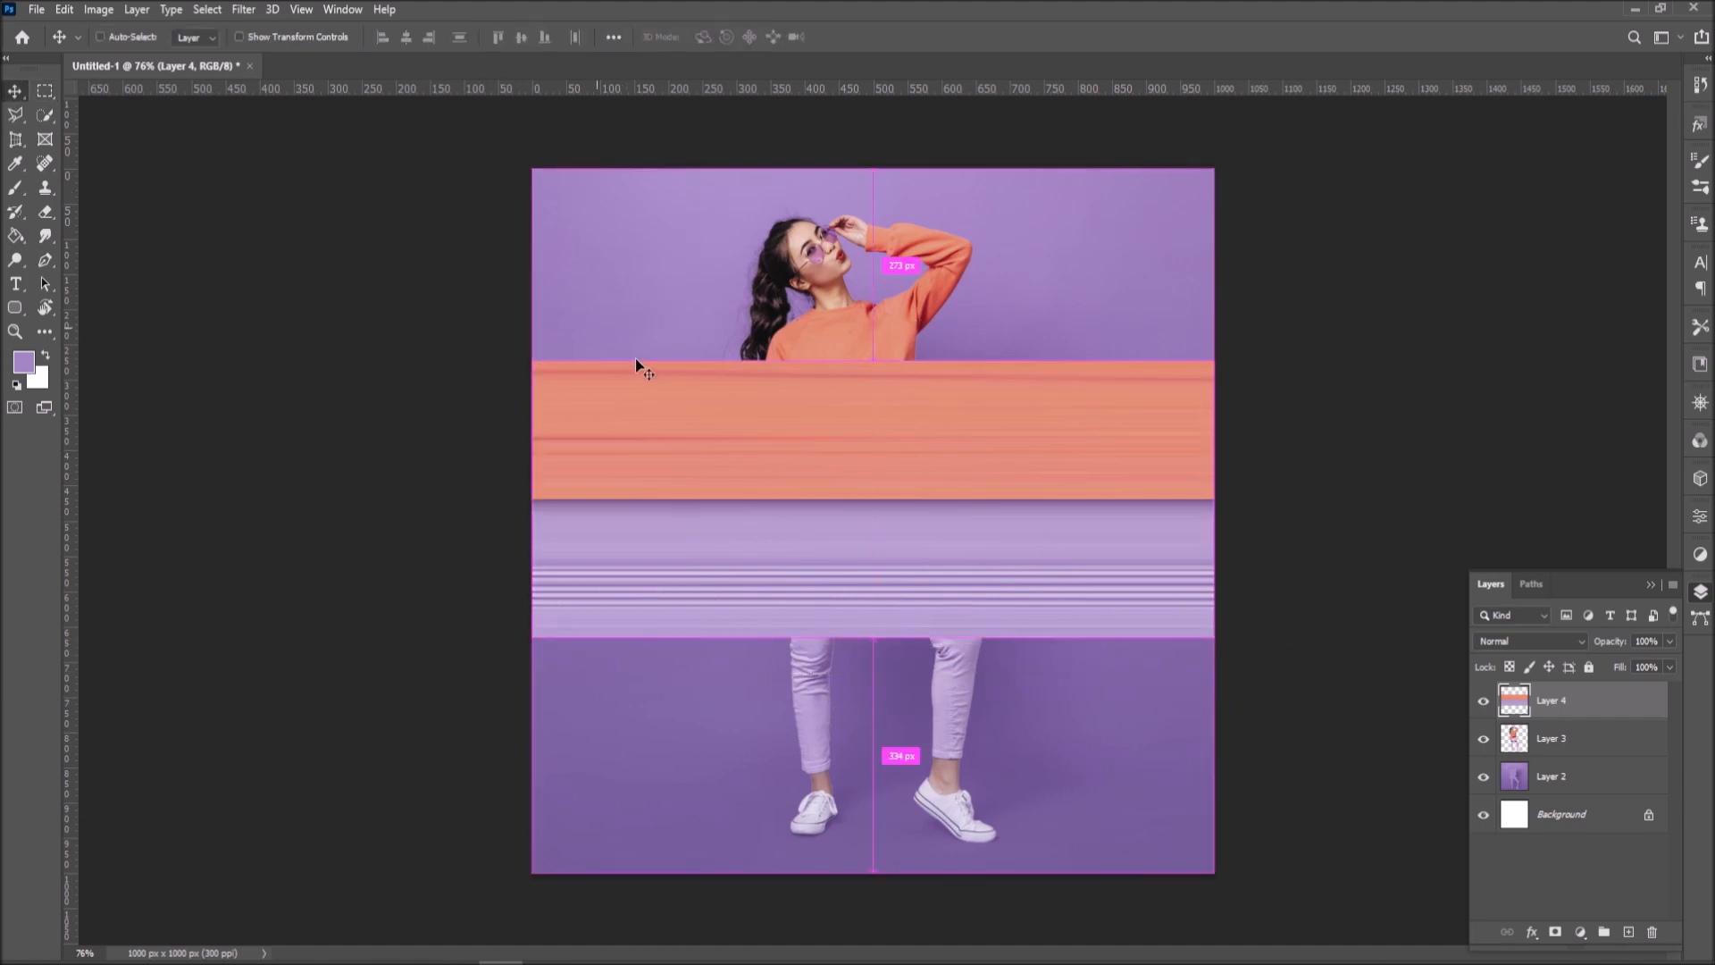
# Start the Polar Coordinates distort filter on the merged band layer and zoom its preview to 50%.
pyautogui.click(246, 11)
pyautogui.moveTo(290, 284)
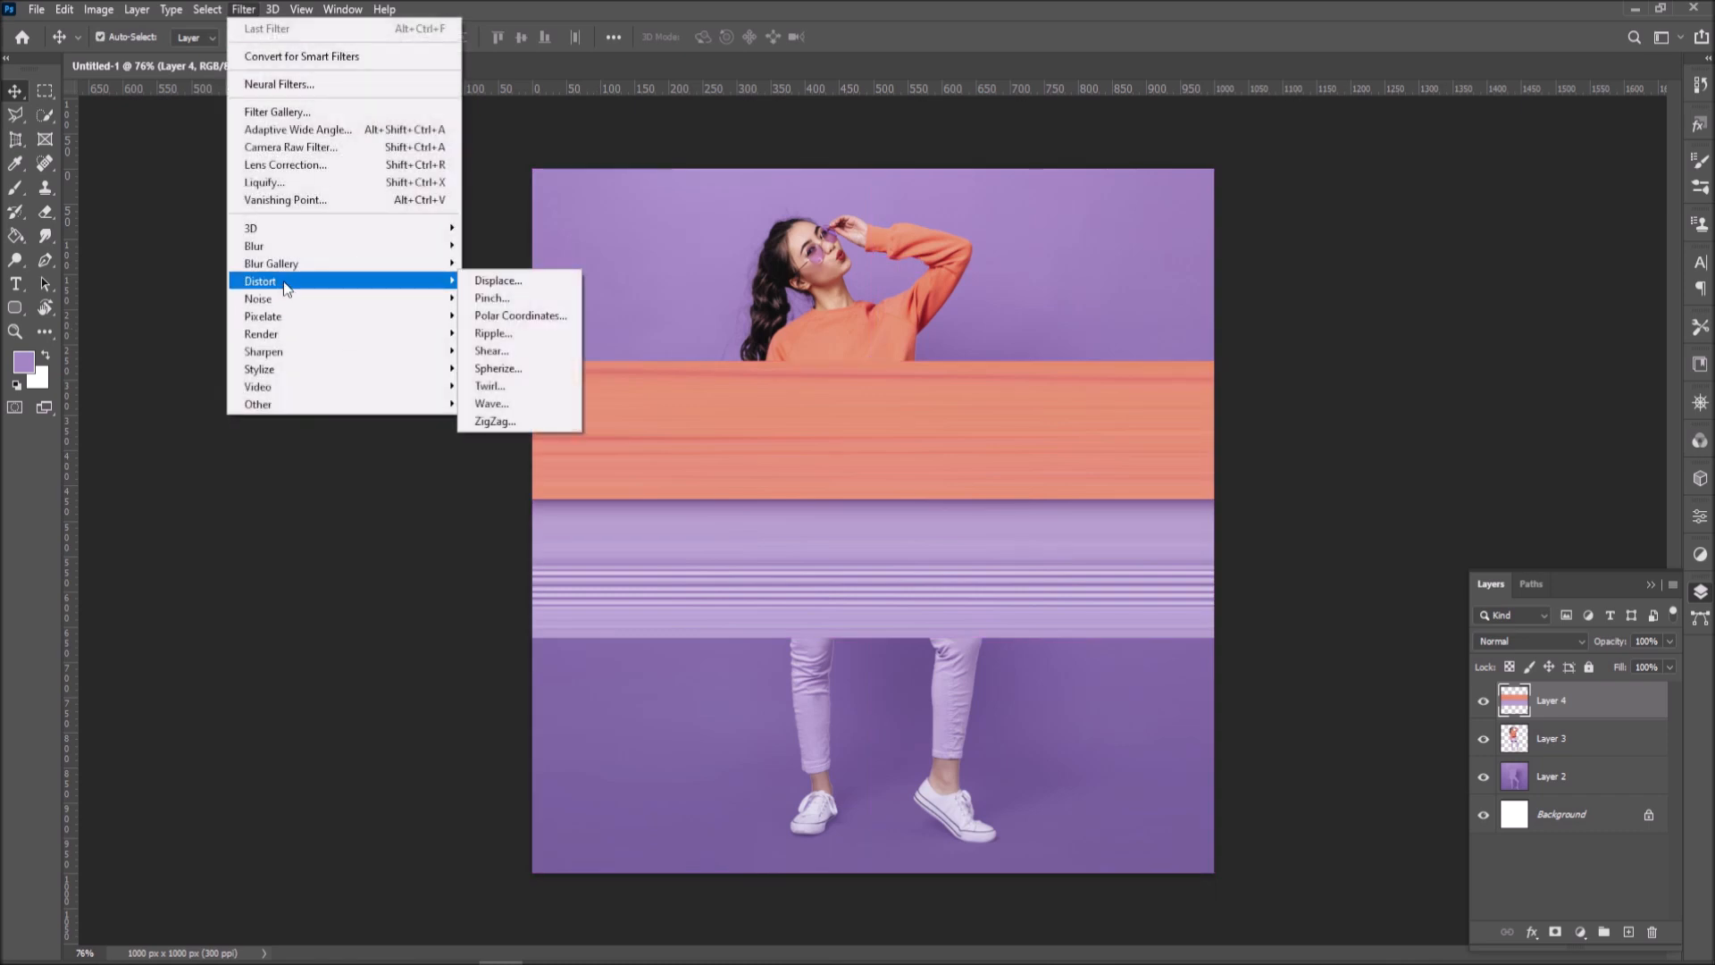
pyautogui.click(509, 317)
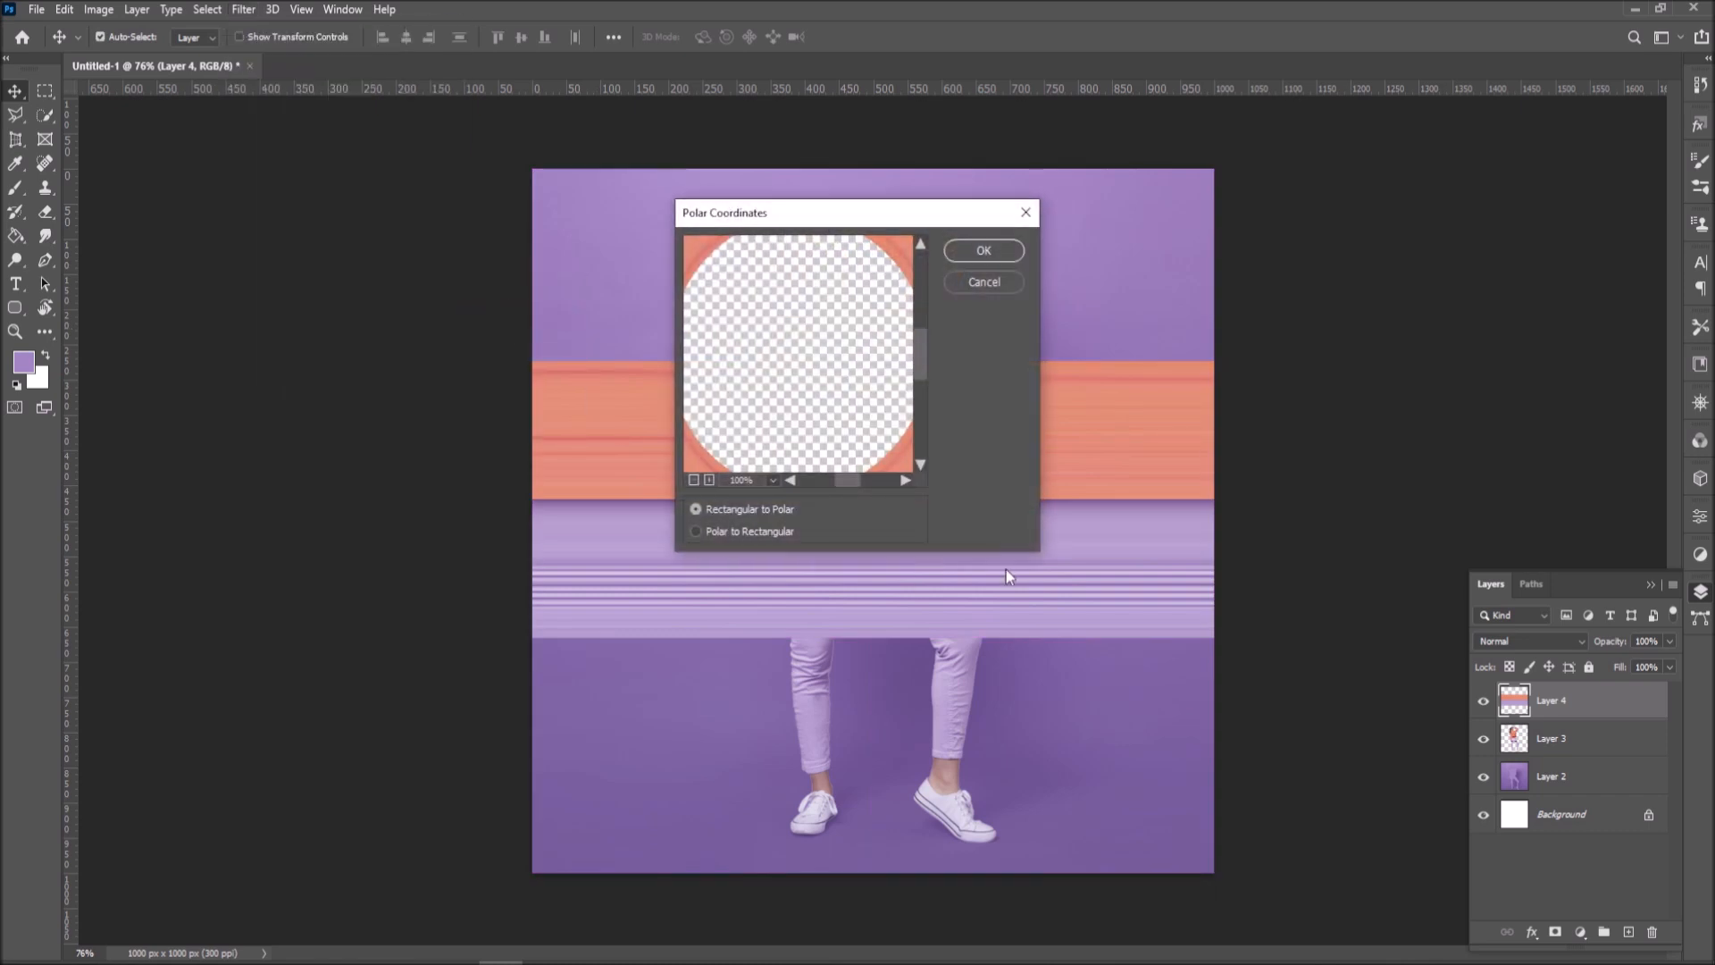
pyautogui.moveTo(822, 225); pyautogui.dragTo(1116, 396)
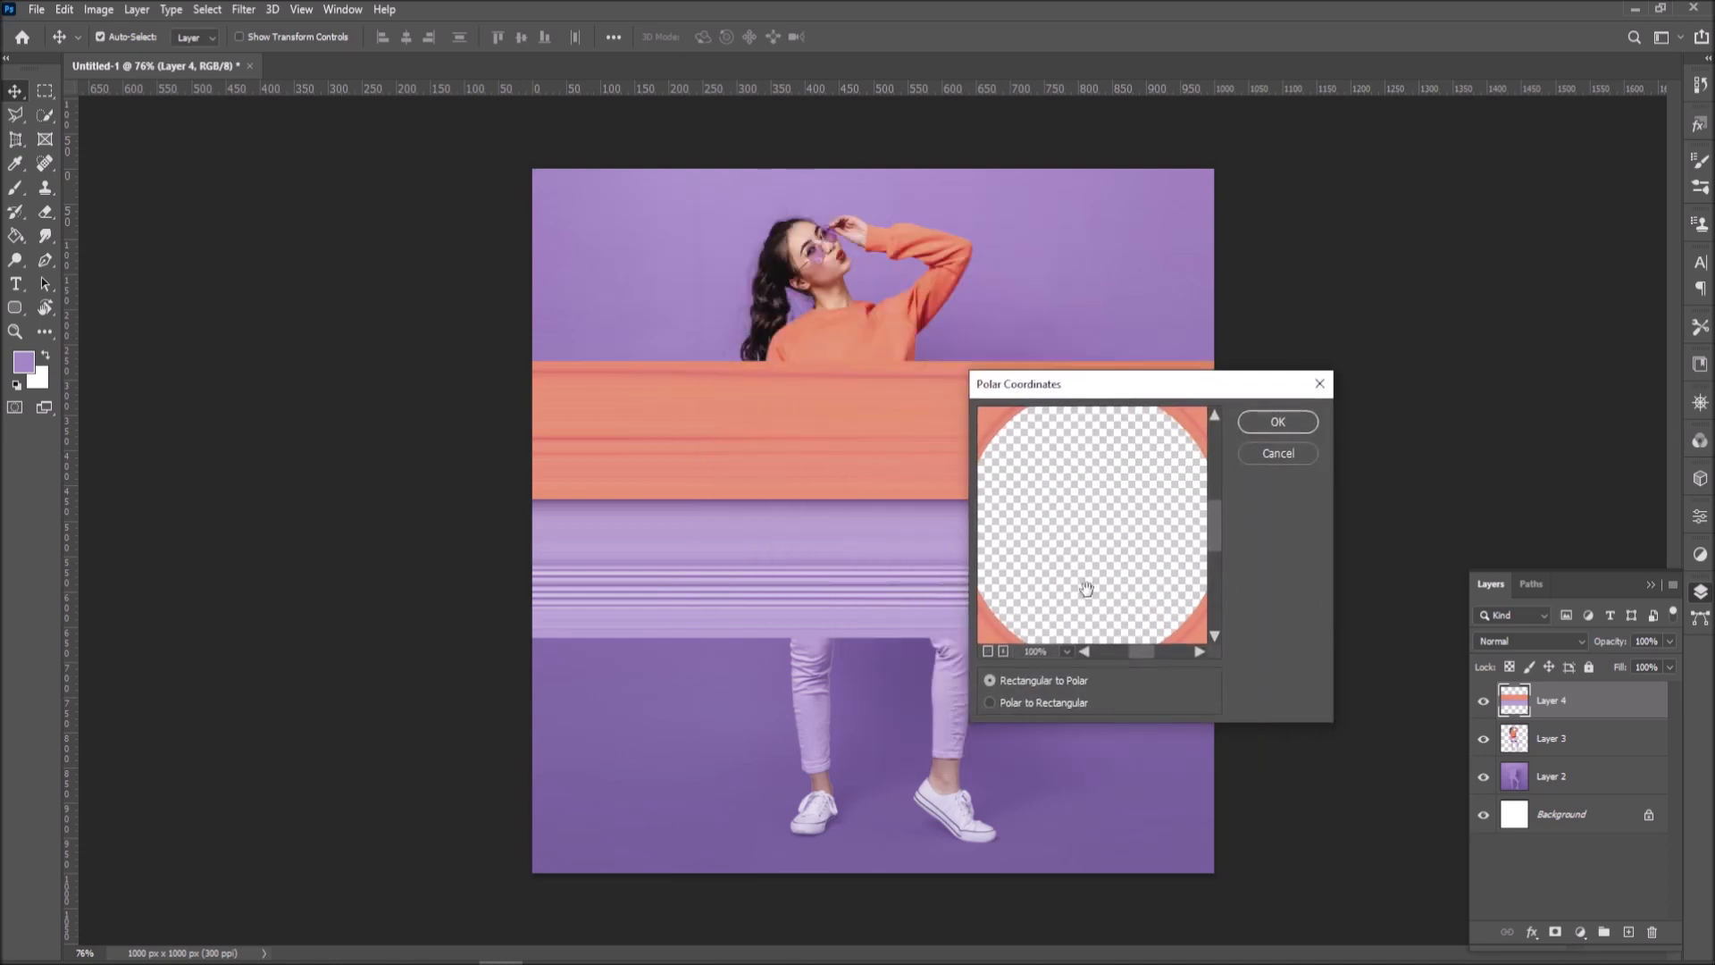
pyautogui.click(1085, 651)
pyautogui.click(1085, 651)
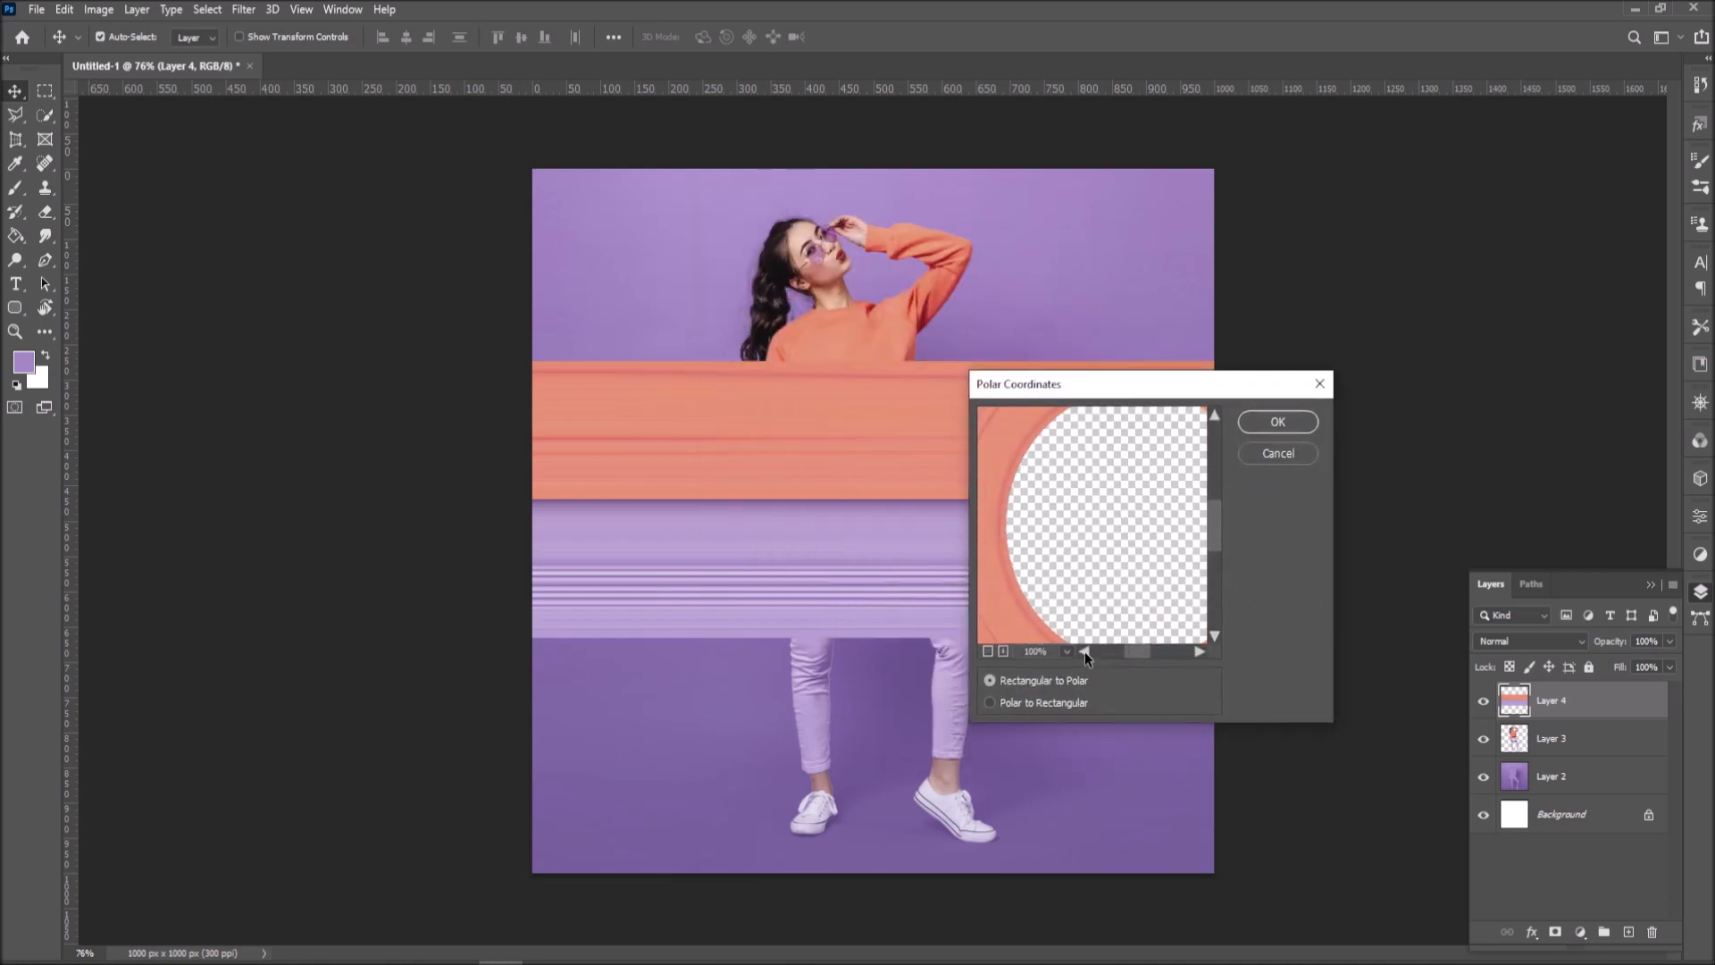
pyautogui.click(1201, 651)
pyautogui.click(1201, 652)
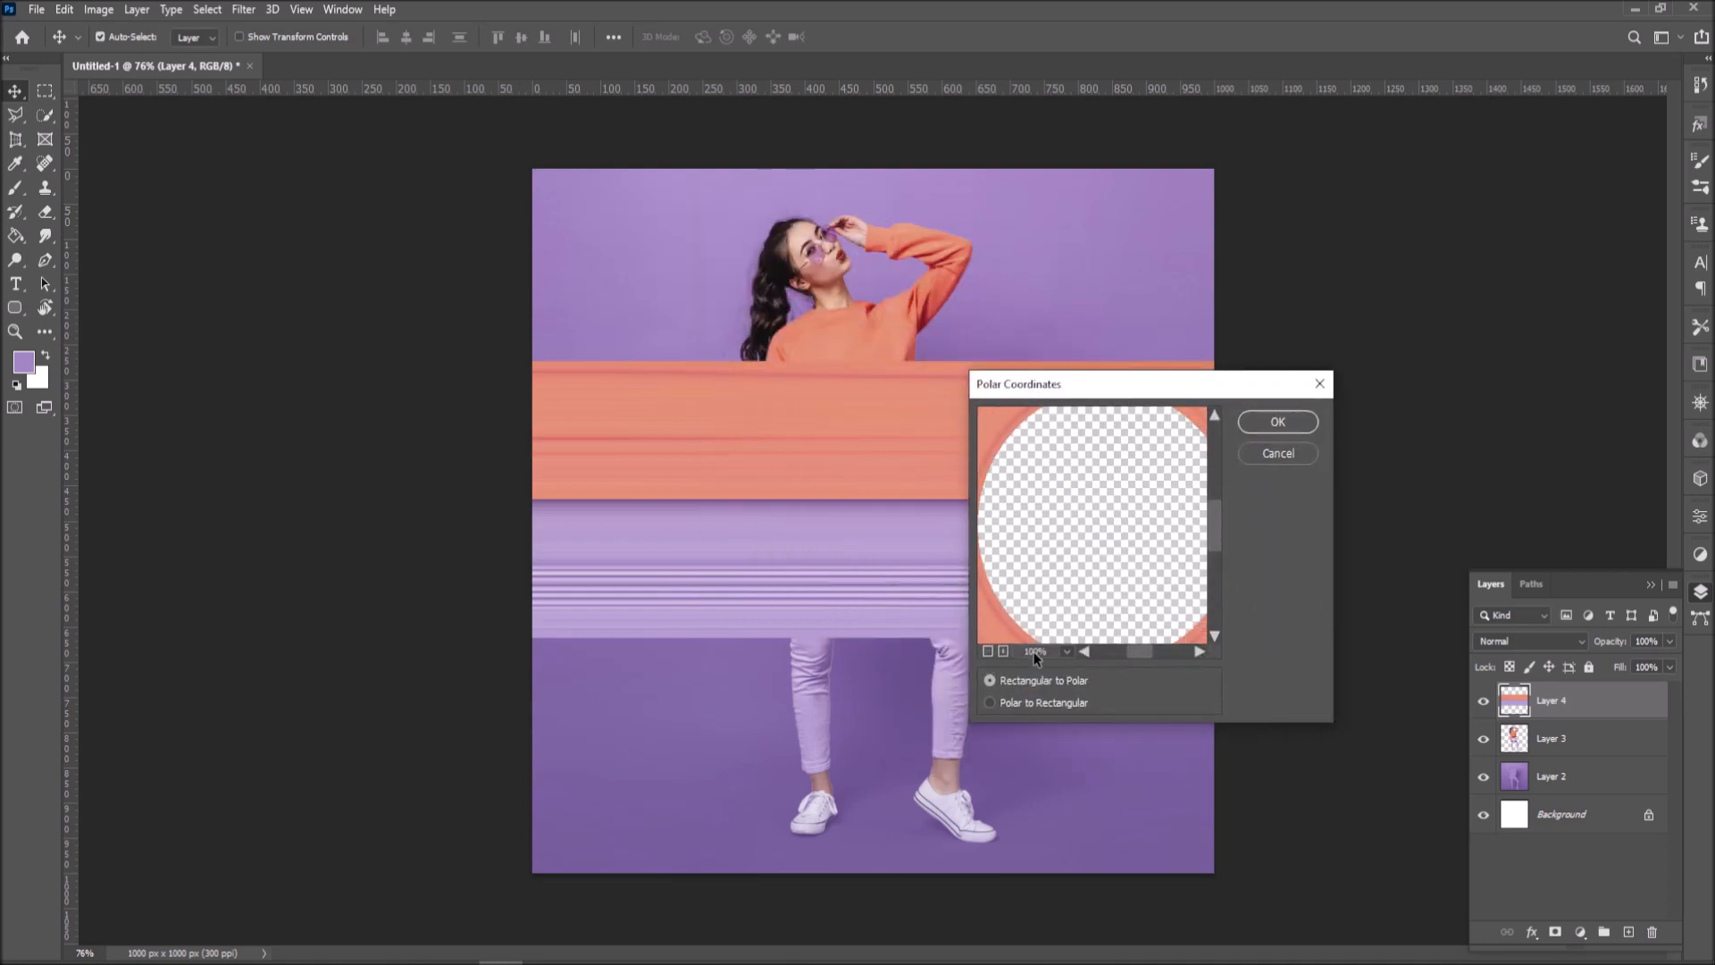
pyautogui.click(1065, 651)
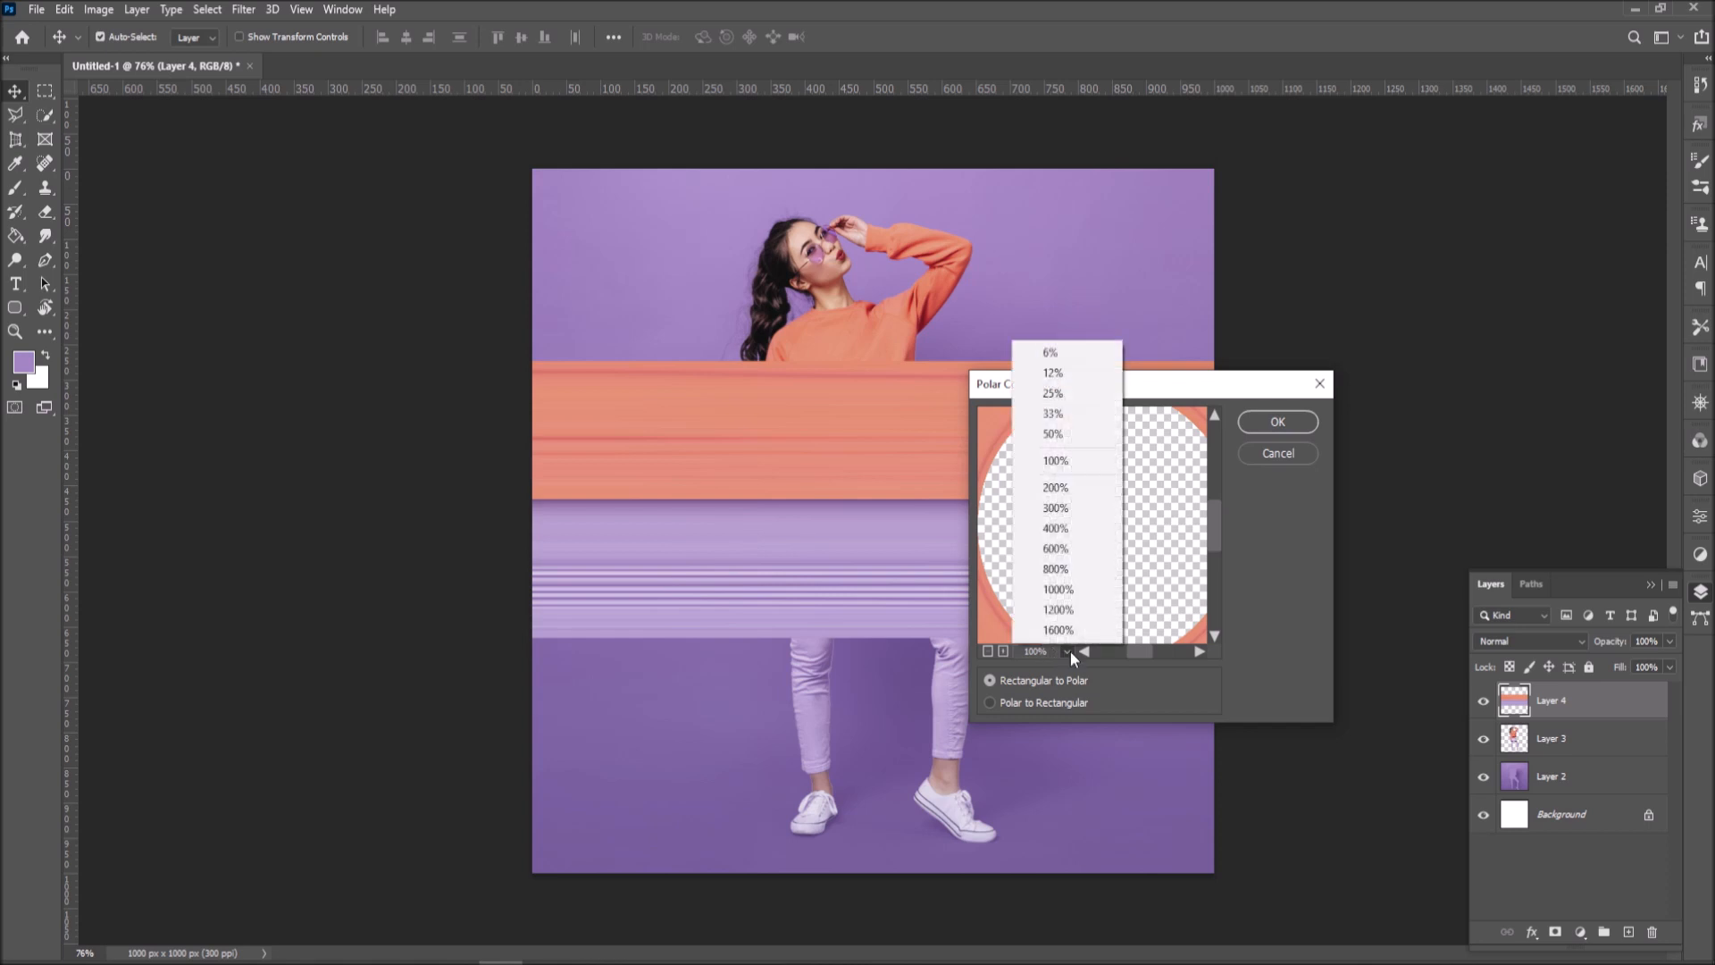
pyautogui.click(1072, 434)
pyautogui.moveTo(1071, 438); pyautogui.dragTo(1149, 505)
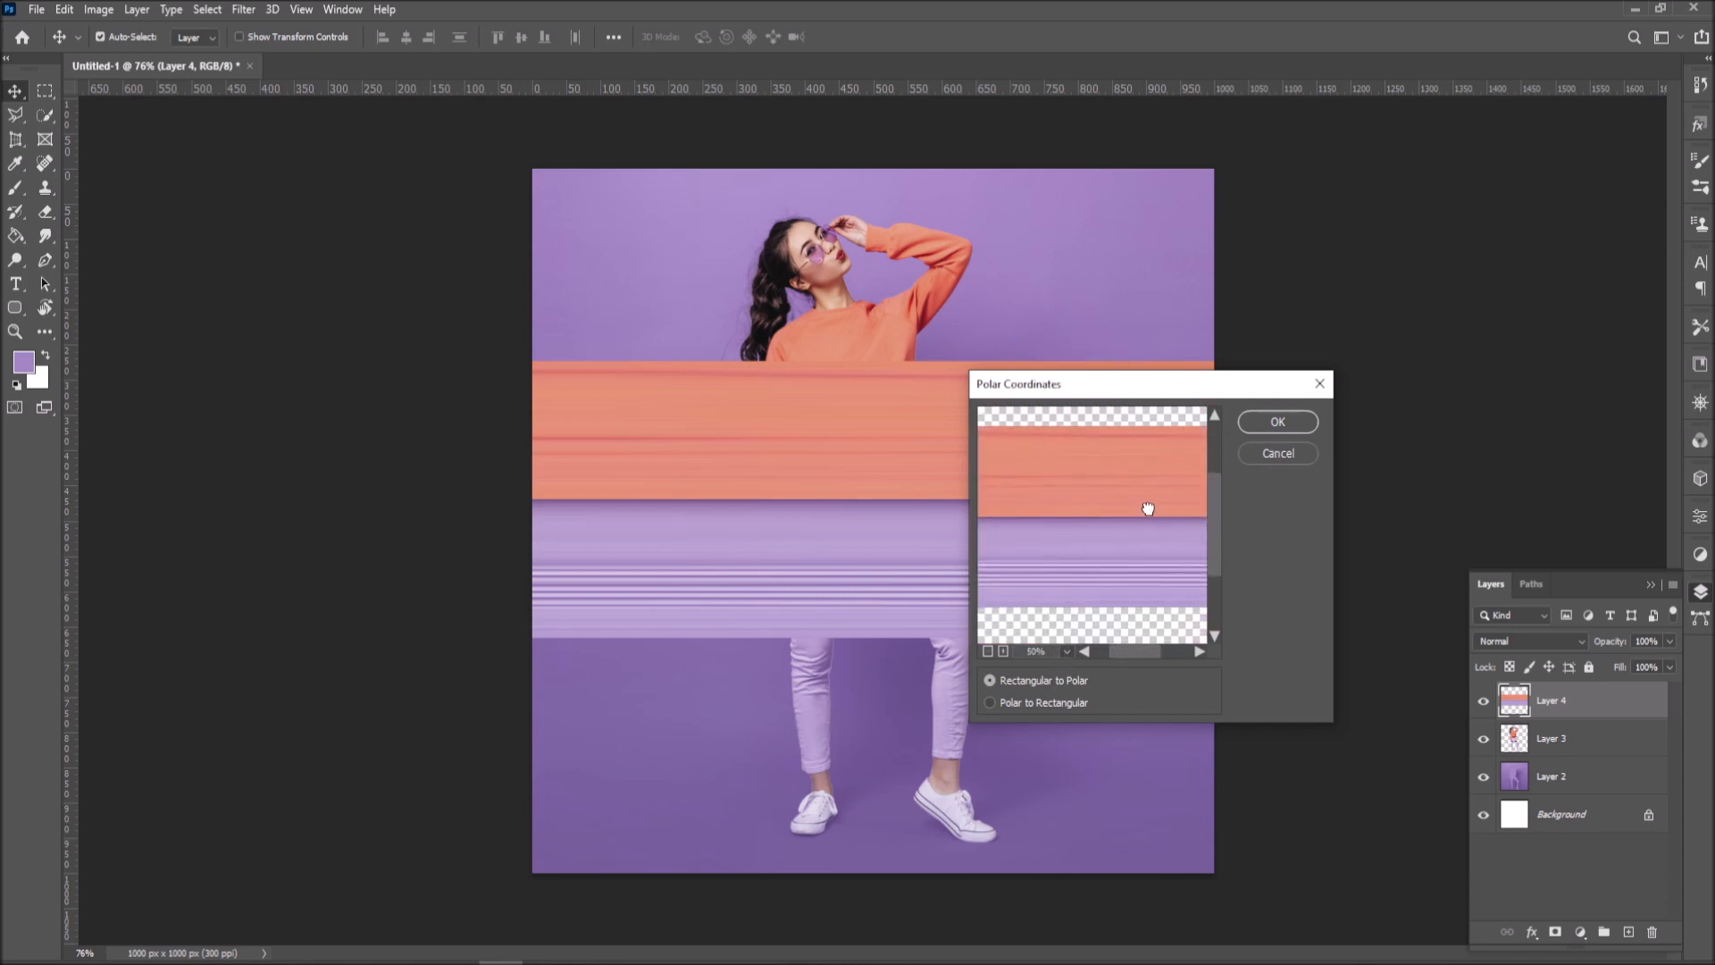
# Apply the Polar Coordinates filter to the band with the Rectangular to Polar option.
pyautogui.click(1049, 704)
pyautogui.click(1050, 681)
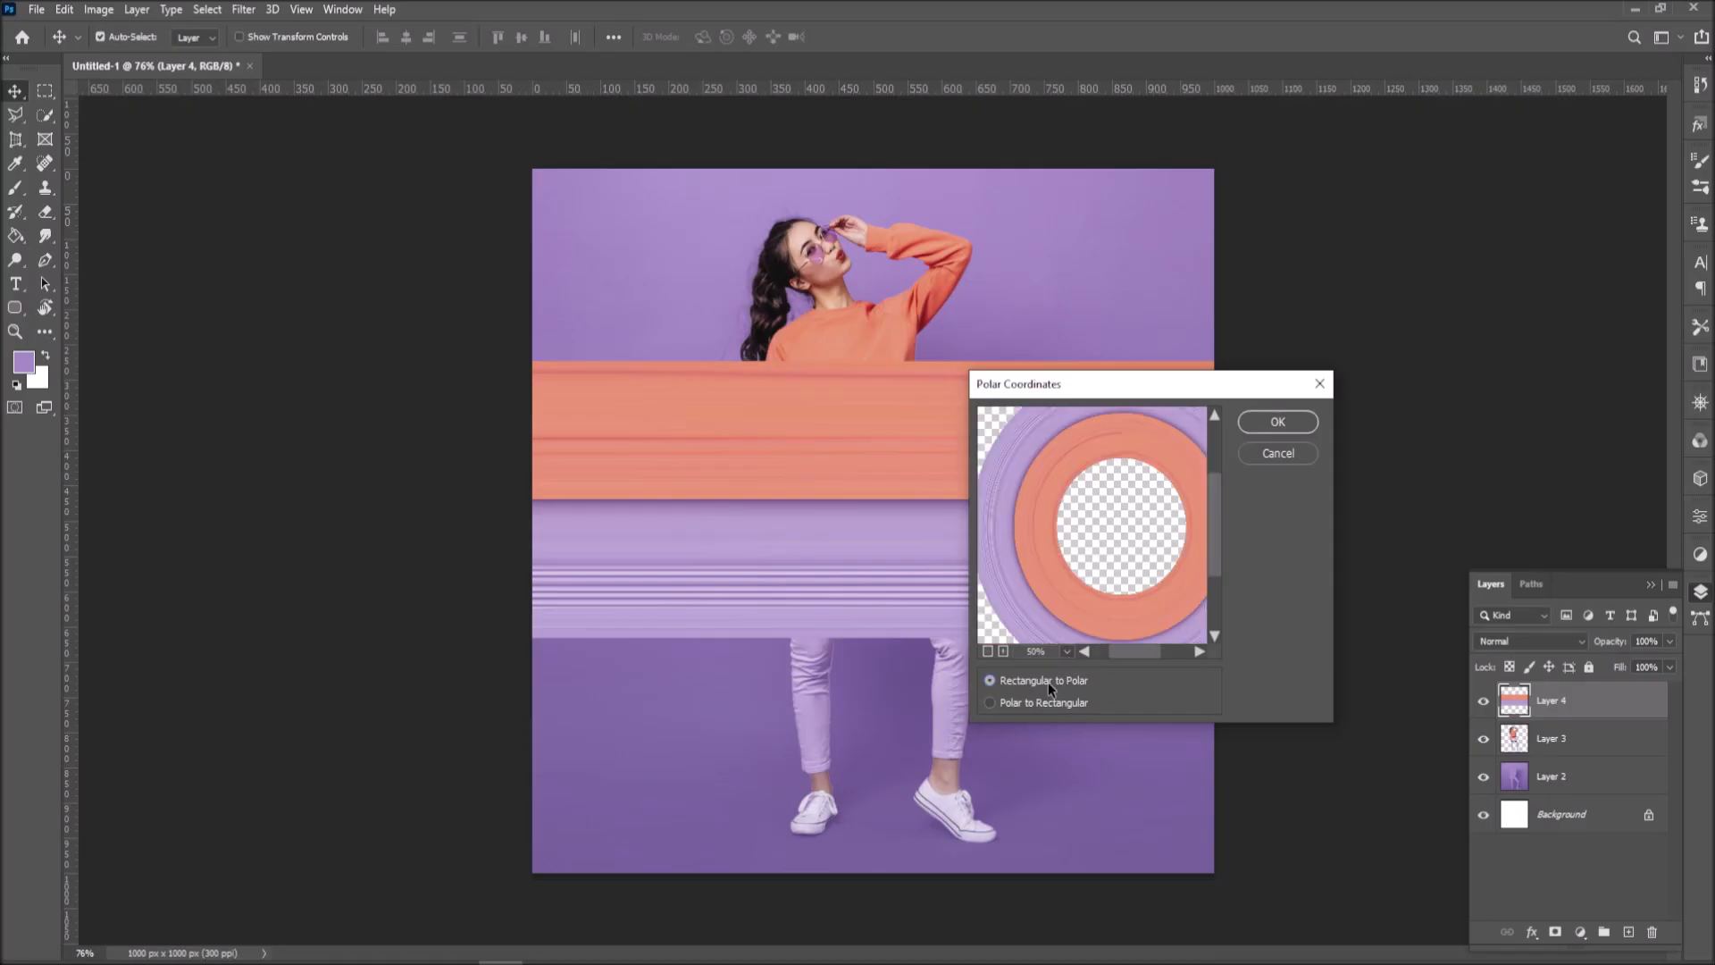
pyautogui.click(1278, 423)
# Place the ring layer beneath the cut-out model in Layer 3 and position the ring behind her torso.
pyautogui.moveTo(915, 334); pyautogui.dragTo(901, 300)
pyautogui.moveTo(1581, 707); pyautogui.dragTo(1584, 752)
pyautogui.moveTo(1036, 482); pyautogui.dragTo(1068, 449)
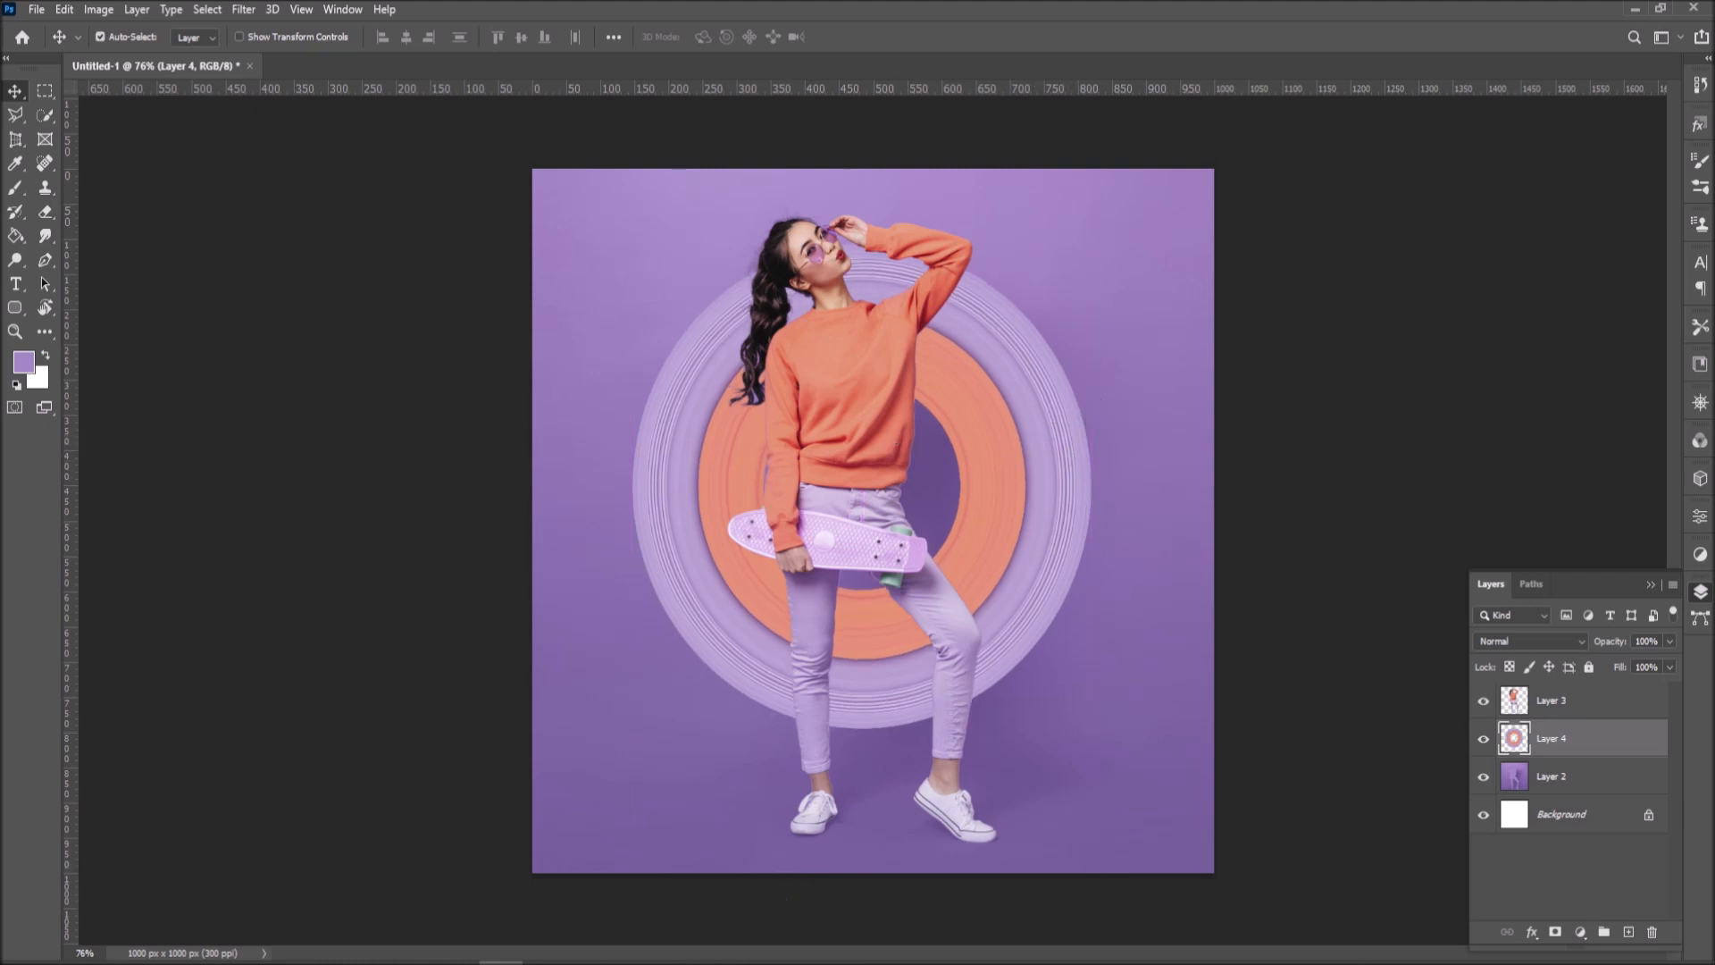
# Add a new empty layer and place it directly beneath the ring layer, above Layer 2.
pyautogui.click(324, 534)
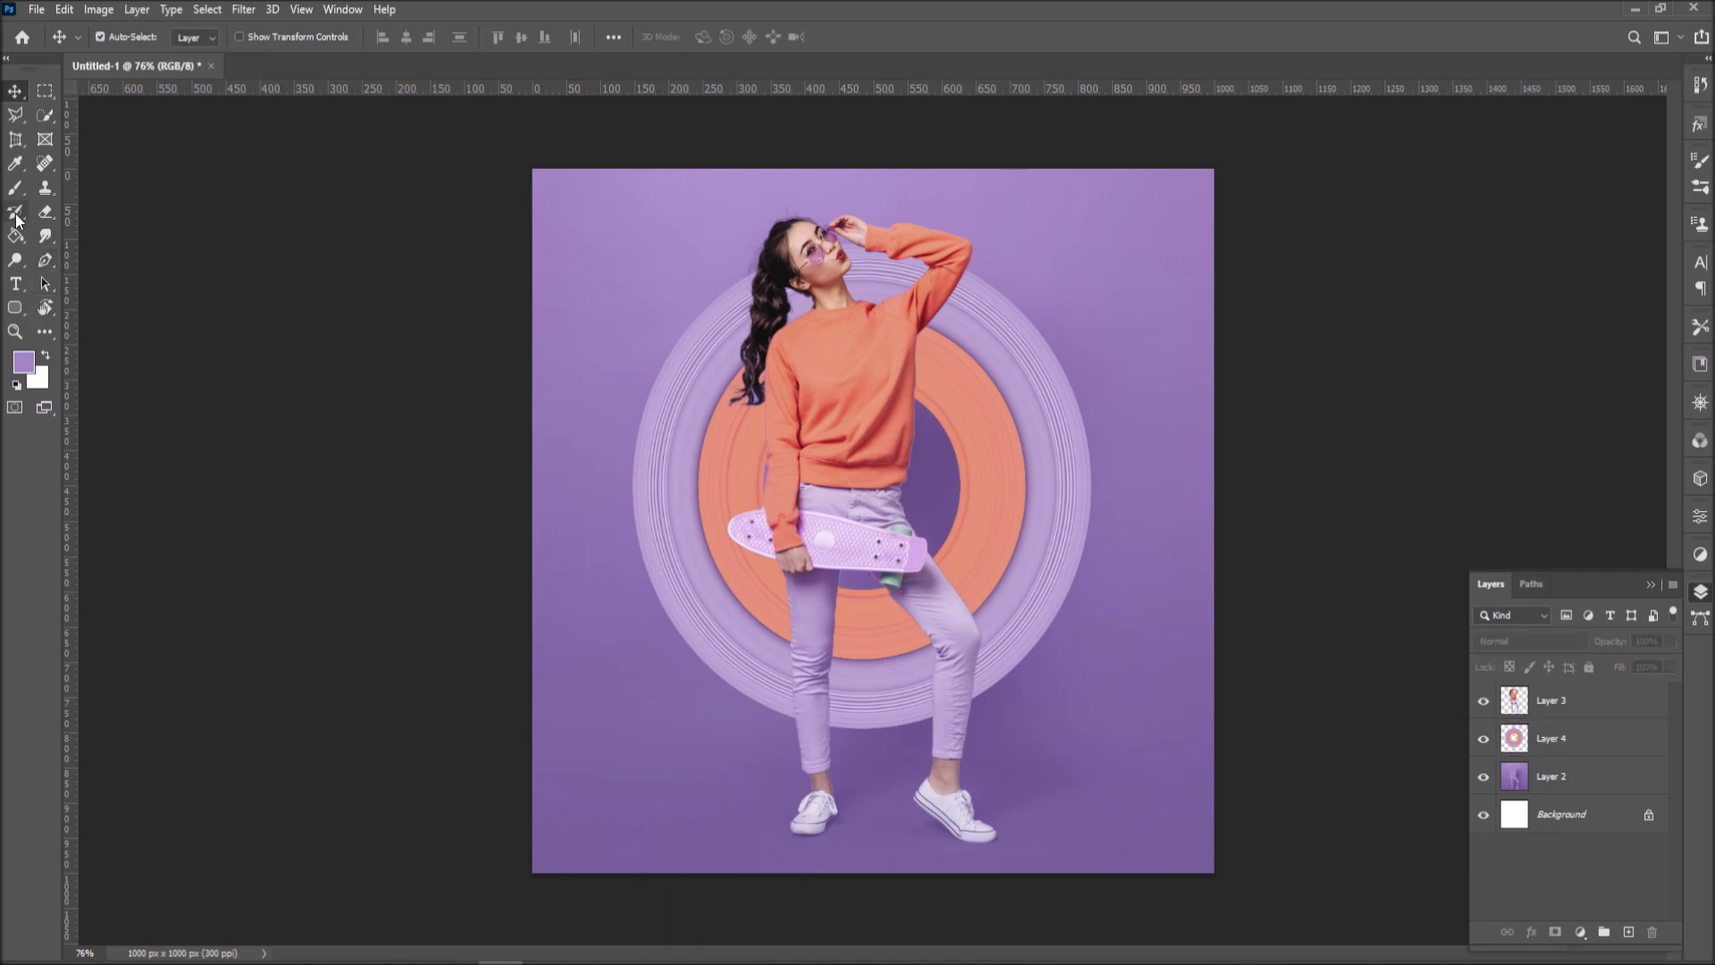
pyautogui.click(1628, 932)
pyautogui.moveTo(1574, 703); pyautogui.dragTo(1585, 758)
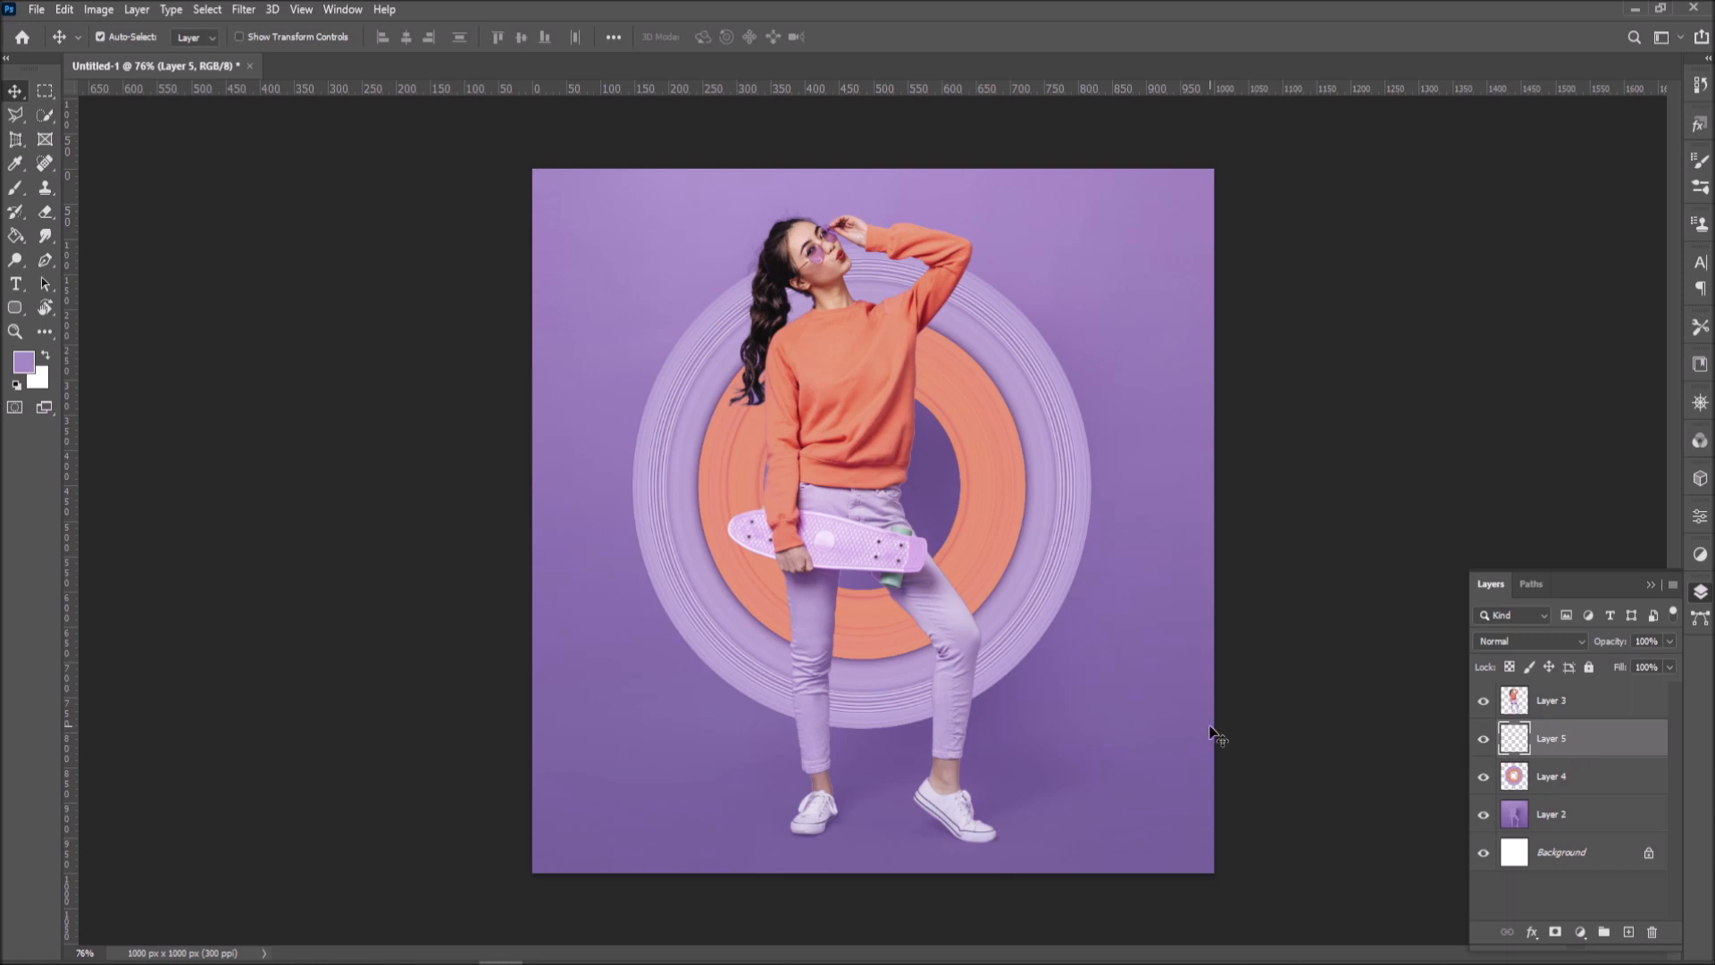
pyautogui.moveTo(1558, 748); pyautogui.dragTo(1555, 783)
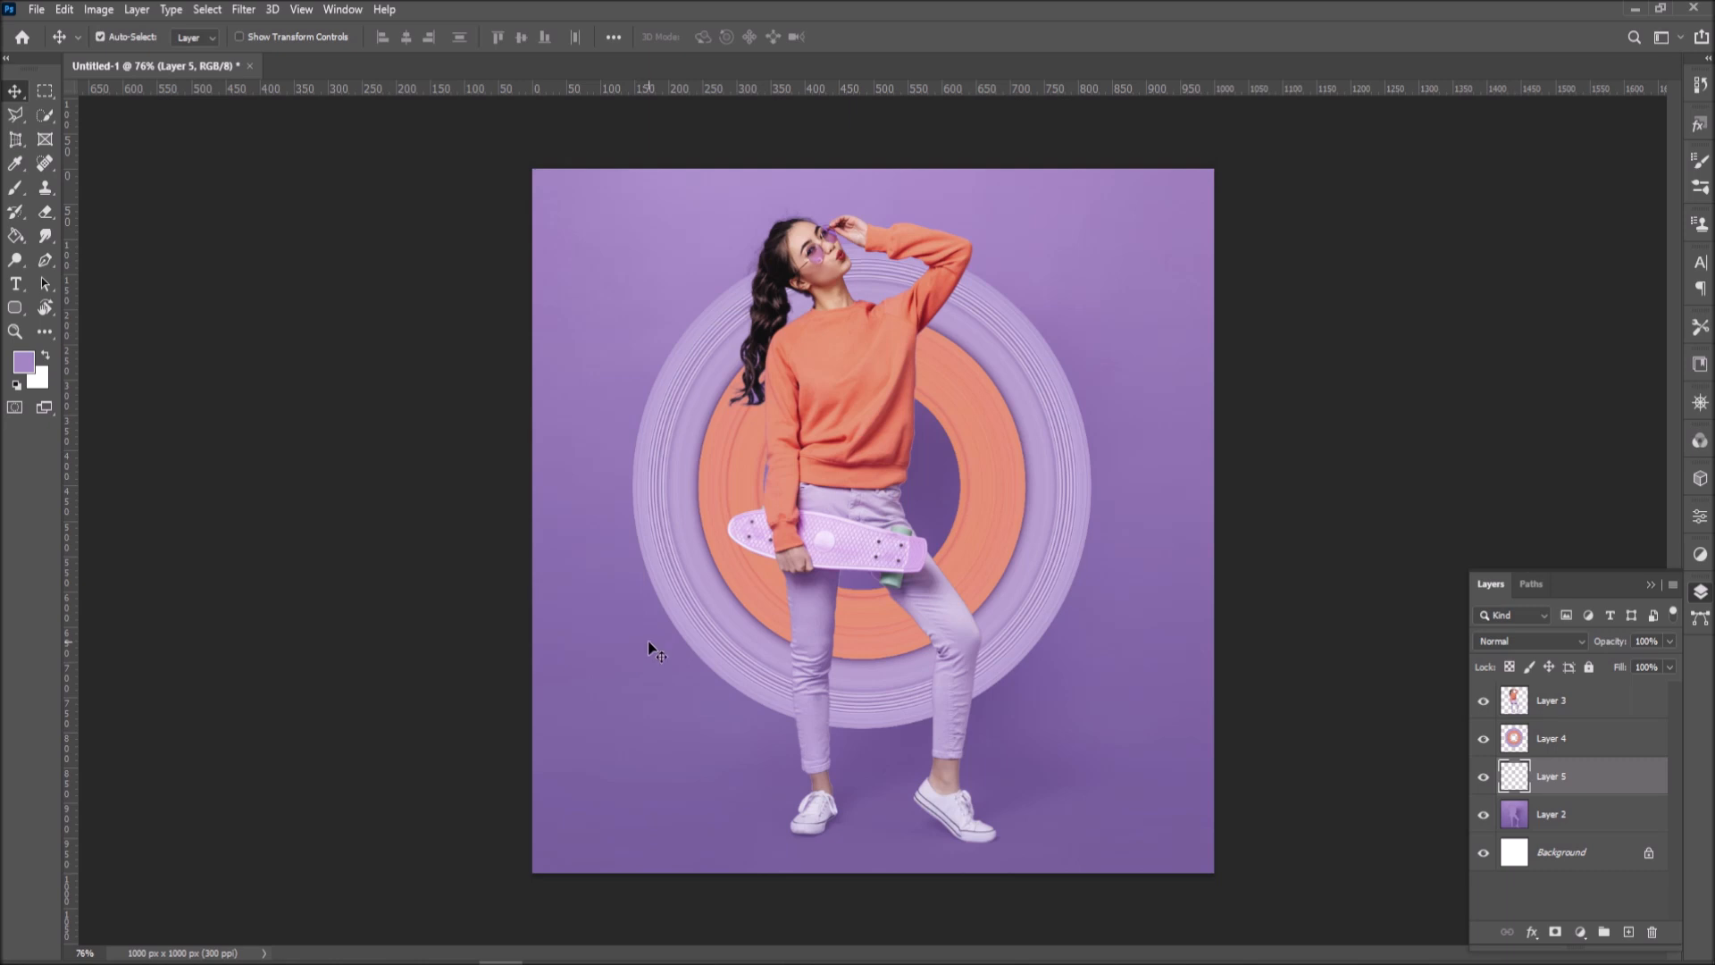
# Set the foreground colour to black (000000).
pyautogui.click(23, 361)
pyautogui.moveTo(1064, 685); pyautogui.dragTo(1020, 926)
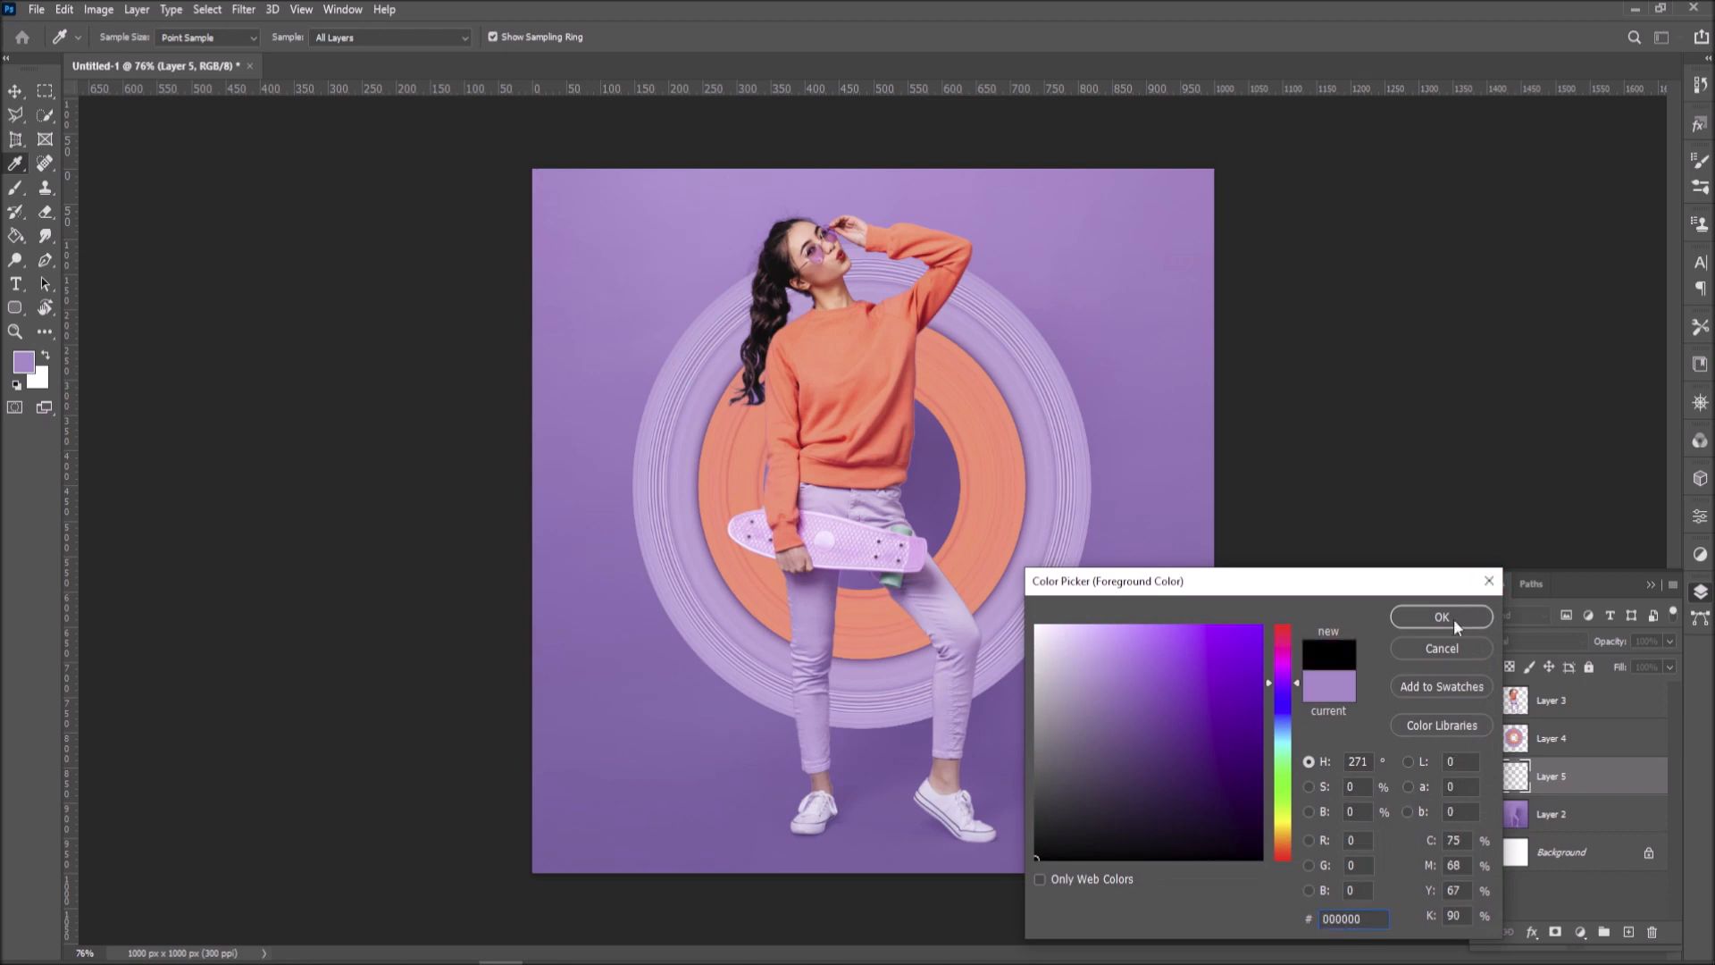
pyautogui.click(1442, 617)
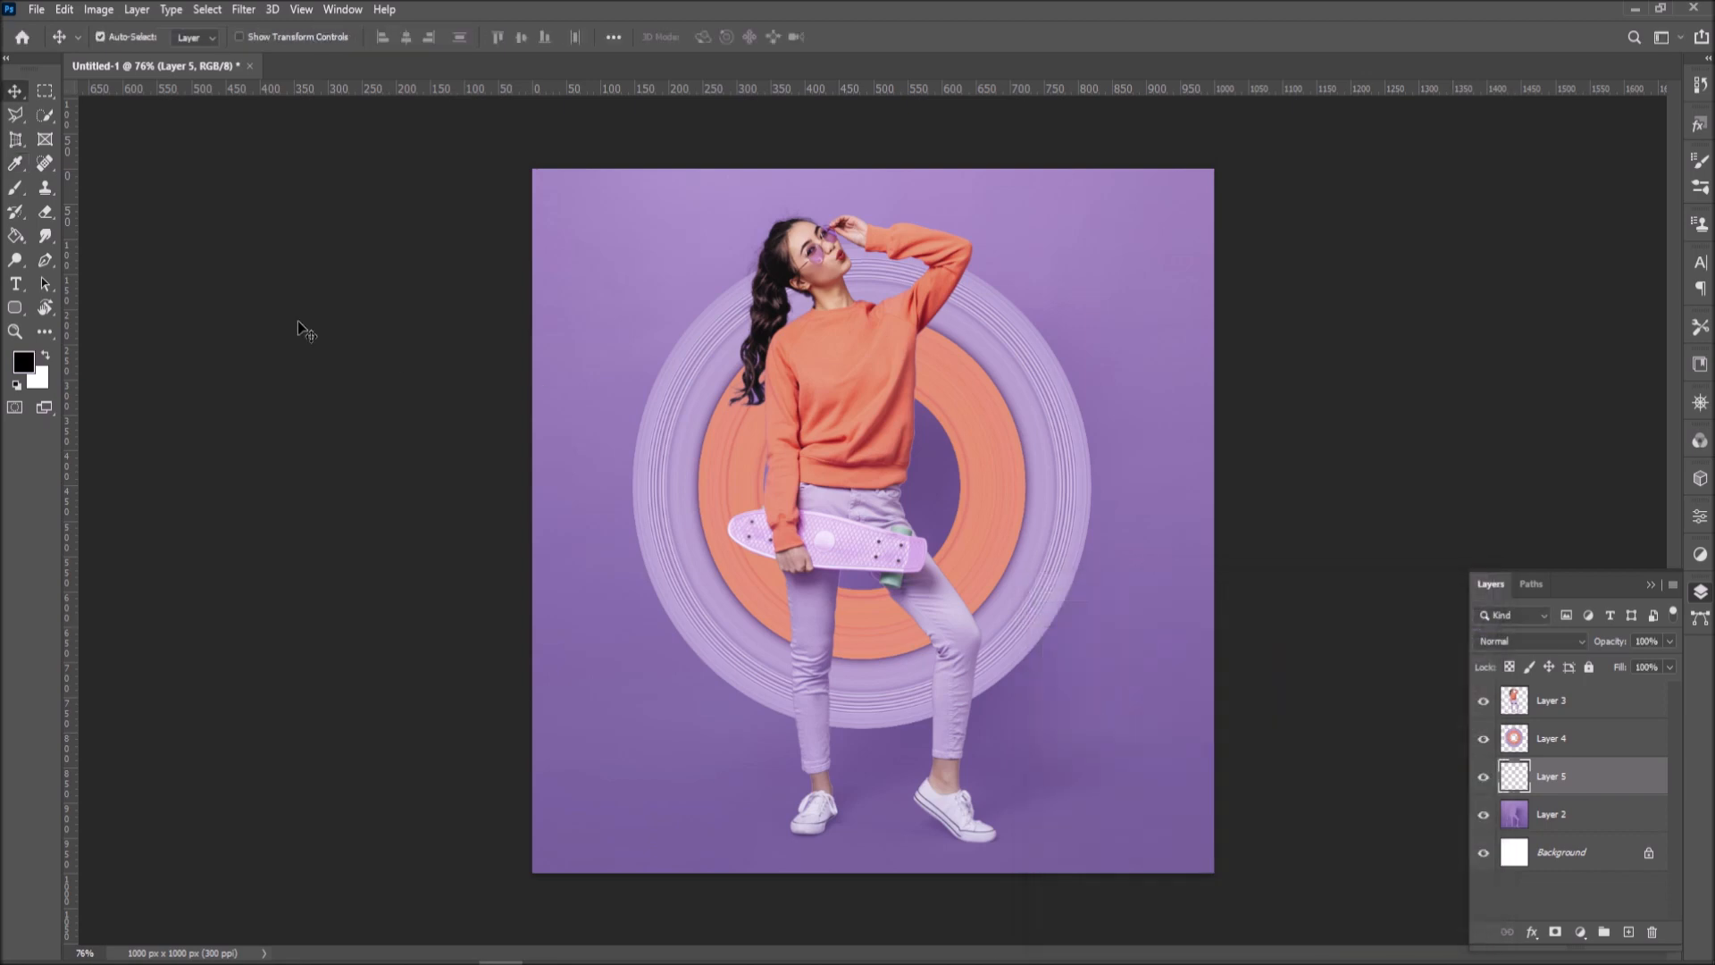
# Paint a single soft black dab with a 700 px brush on the new layer, behind the ring's centre.
pyautogui.click(16, 188)
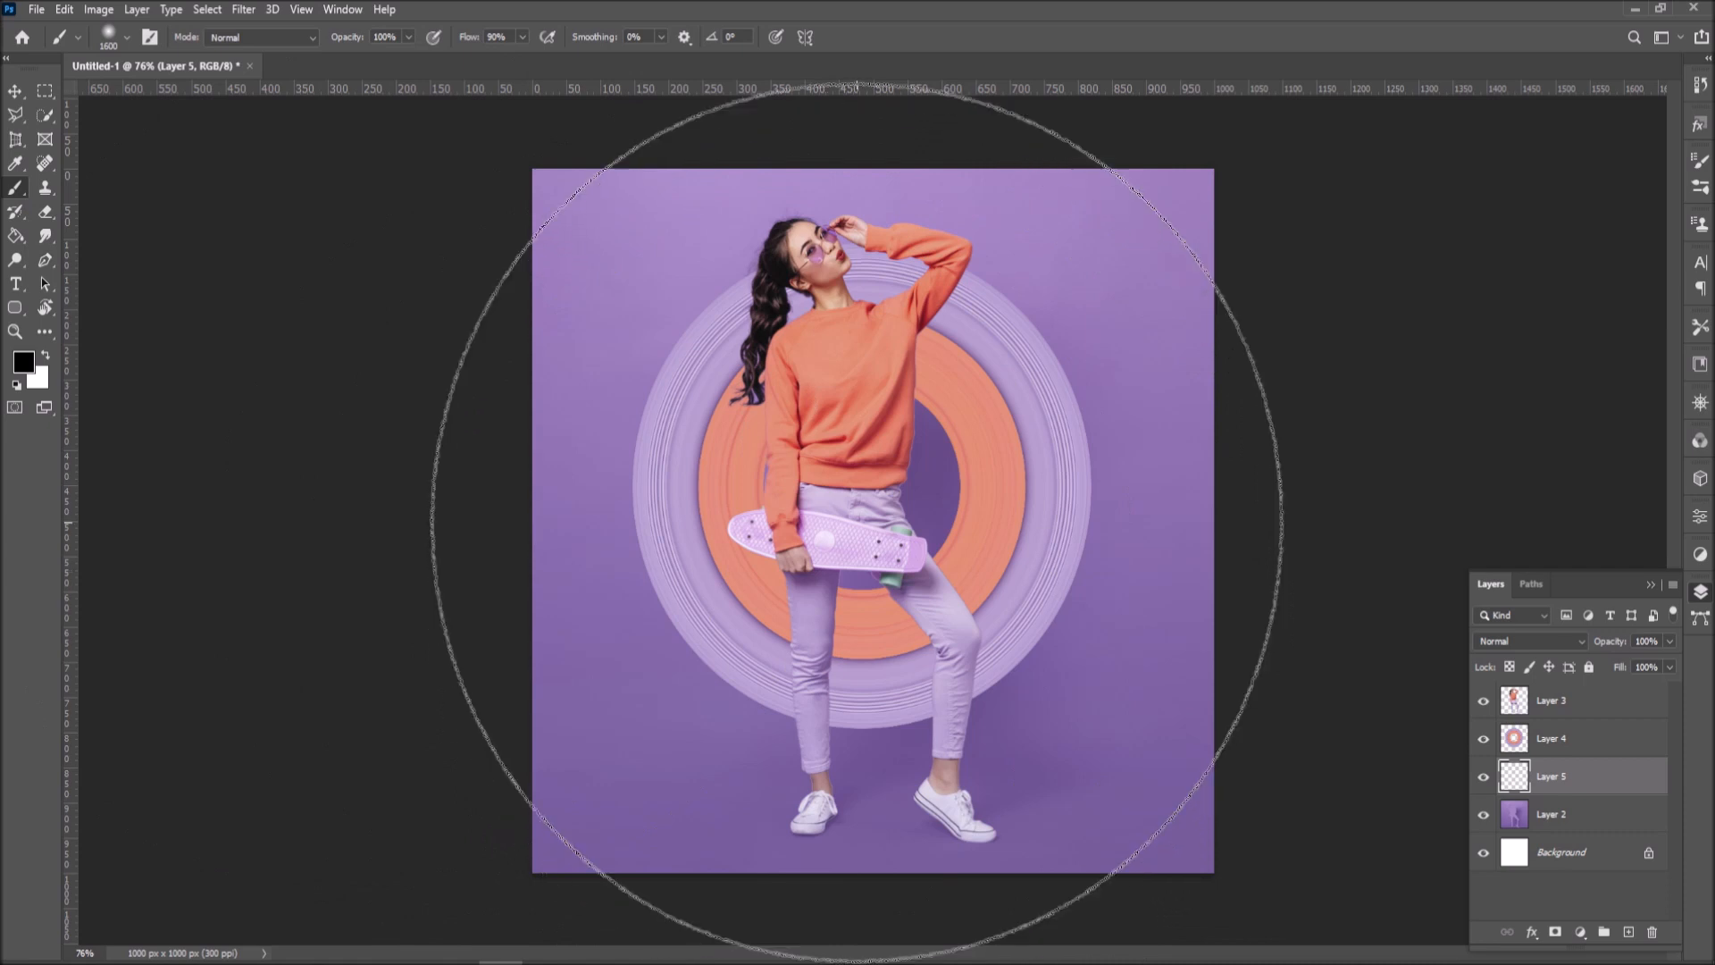
pyautogui.press('[')
pyautogui.press('[')
pyautogui.press('[')
pyautogui.press('[')
pyautogui.press('[')
pyautogui.press('[')
pyautogui.press('[')
pyautogui.press('[')
pyautogui.press('[')
pyautogui.click(902, 500)
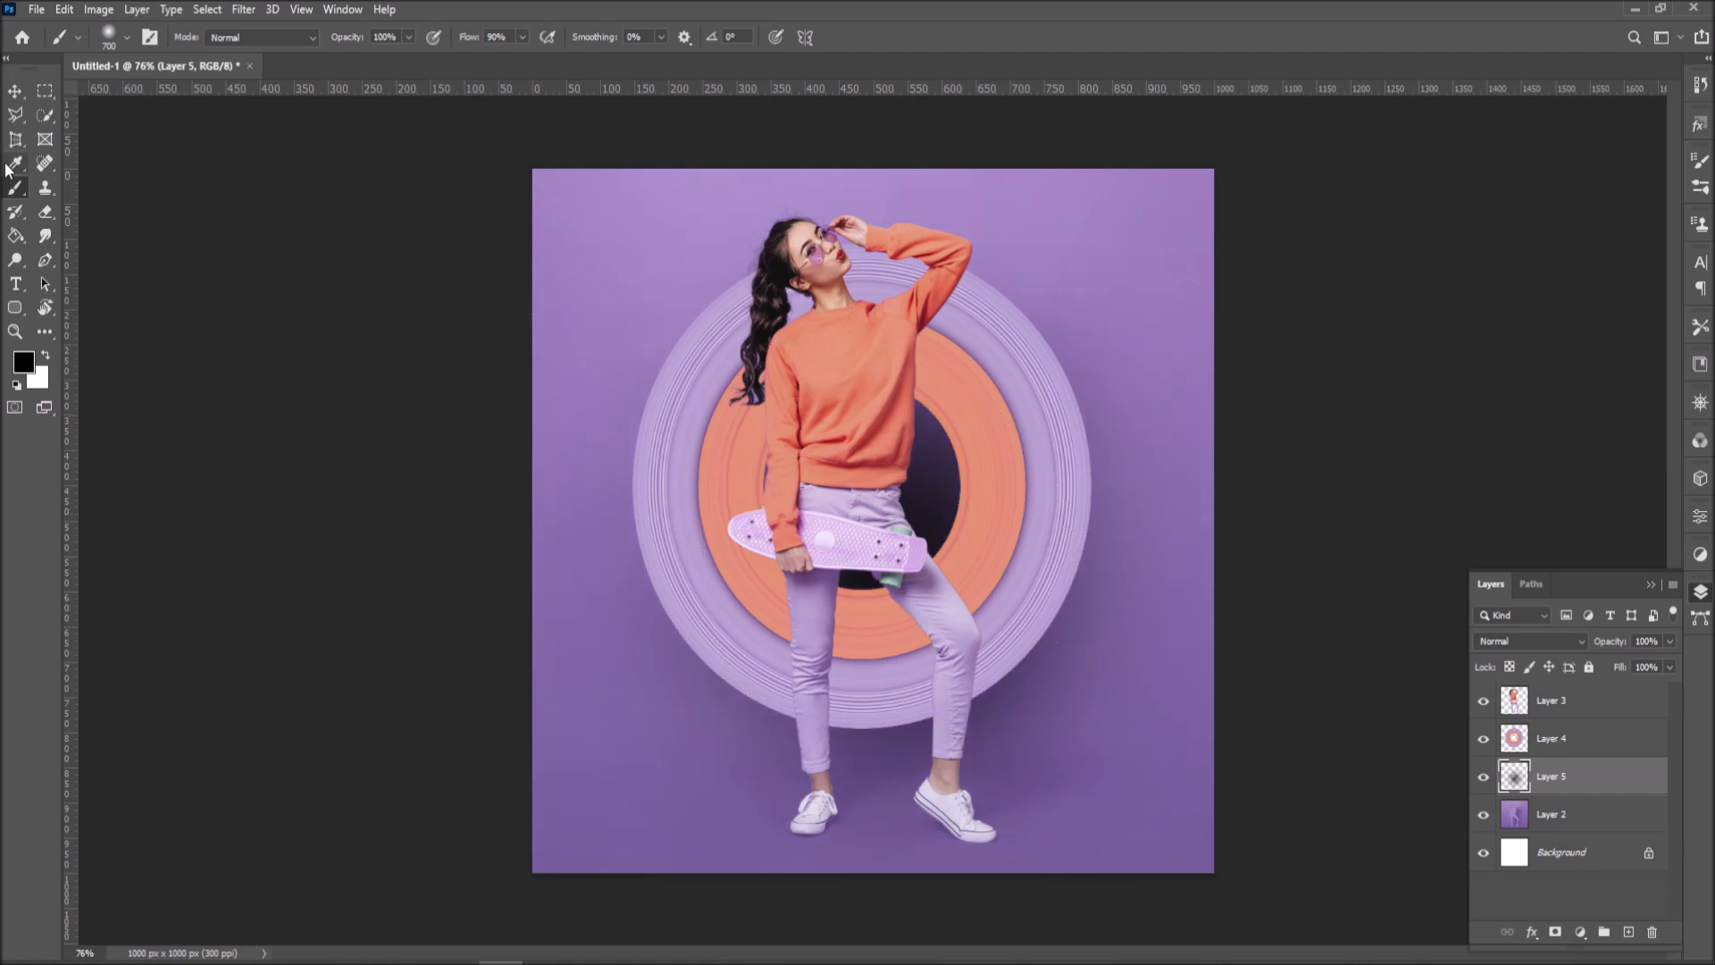
# Transform the black dab into a thin floor shadow at the ring's lower edge, 127% wide and 5.7% high.
pyautogui.click(18, 91)
pyautogui.hotkey('ctrl', 't')
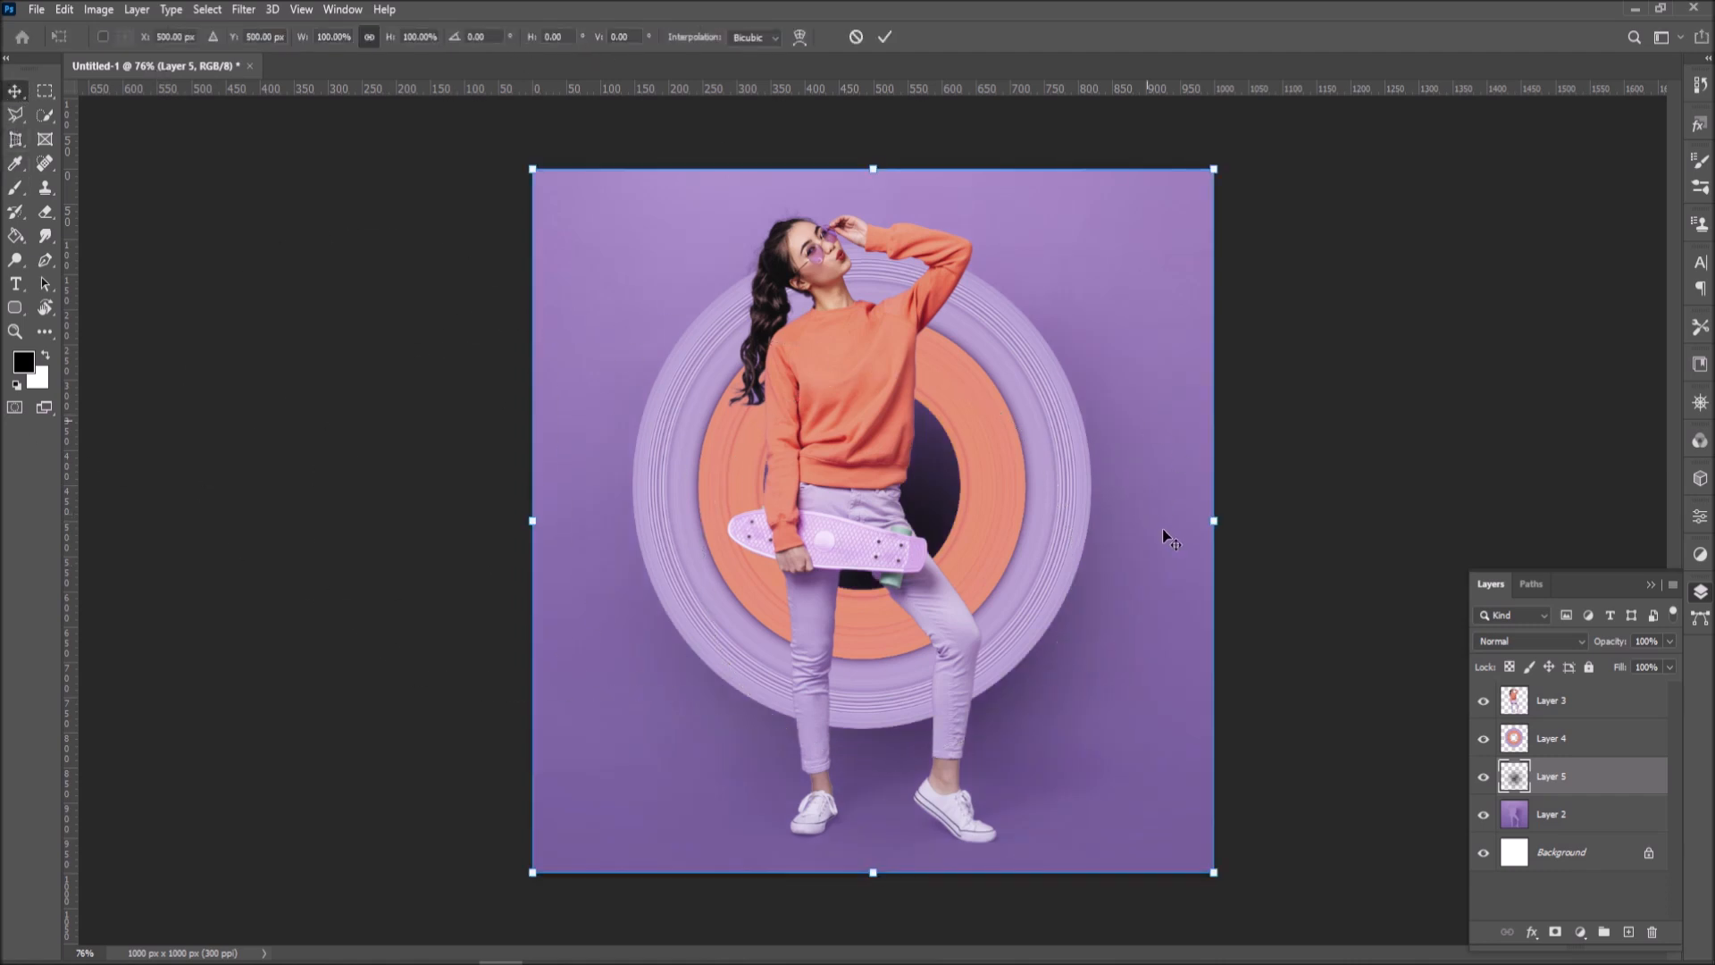
pyautogui.moveTo(885, 168); pyautogui.dragTo(1018, 696)
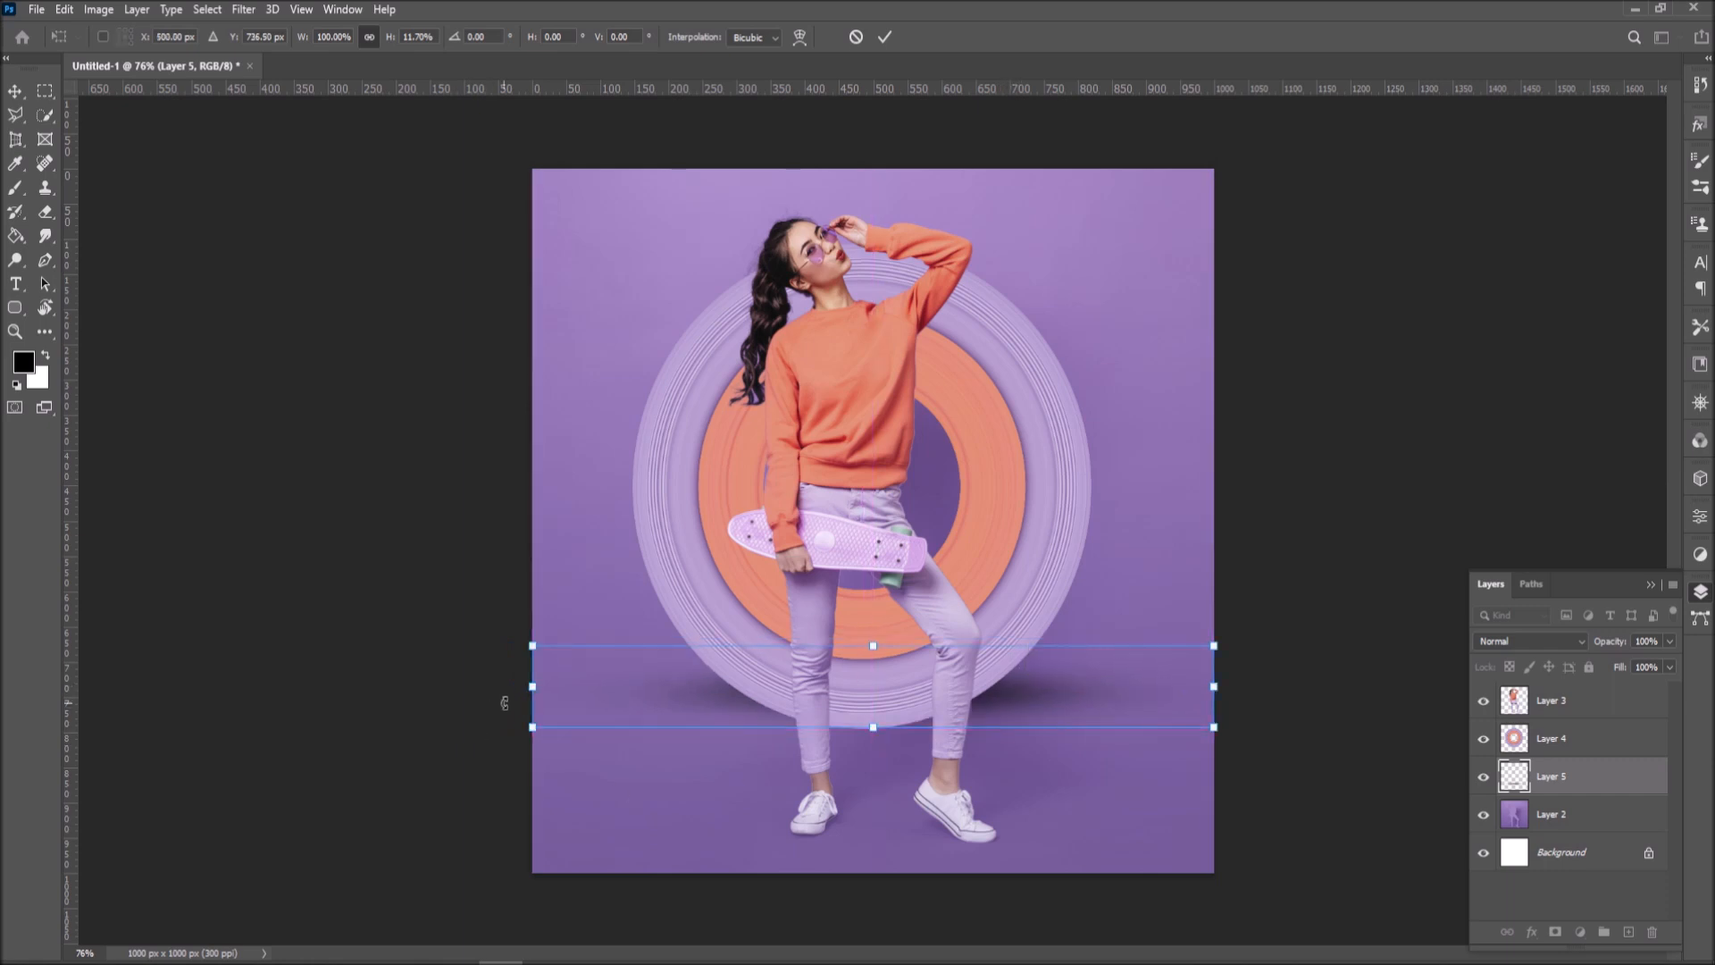
pyautogui.moveTo(533, 687); pyautogui.dragTo(401, 661)
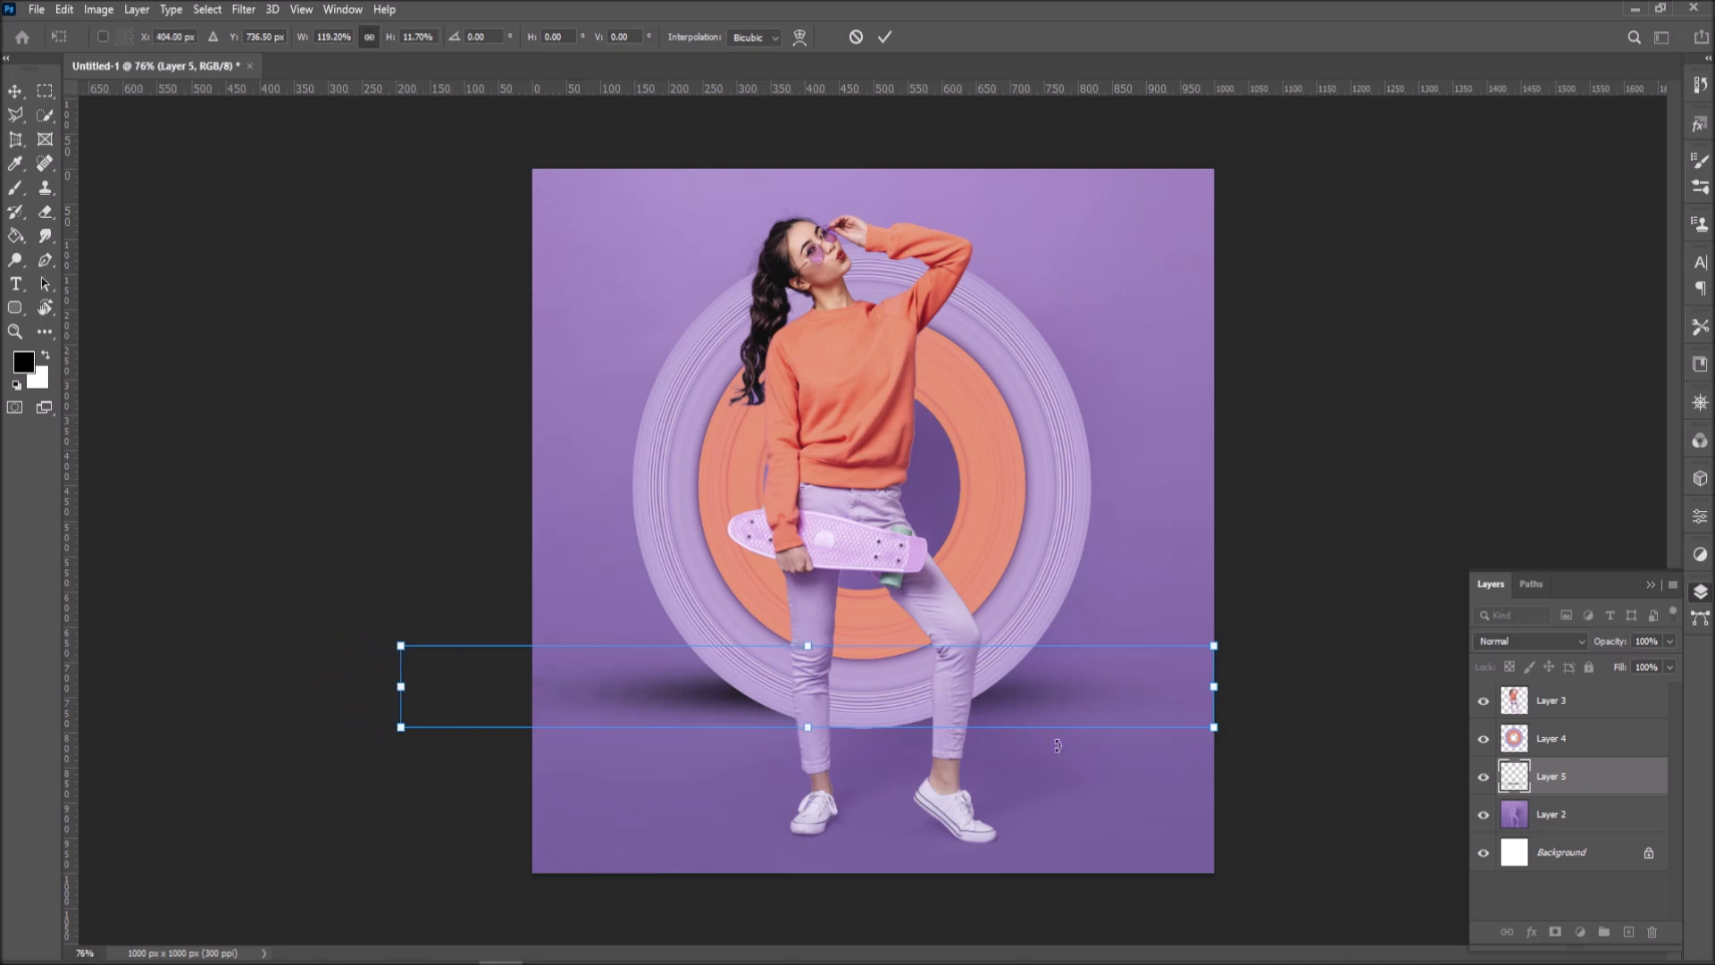
pyautogui.moveTo(1277, 686); pyautogui.dragTo(1266, 686)
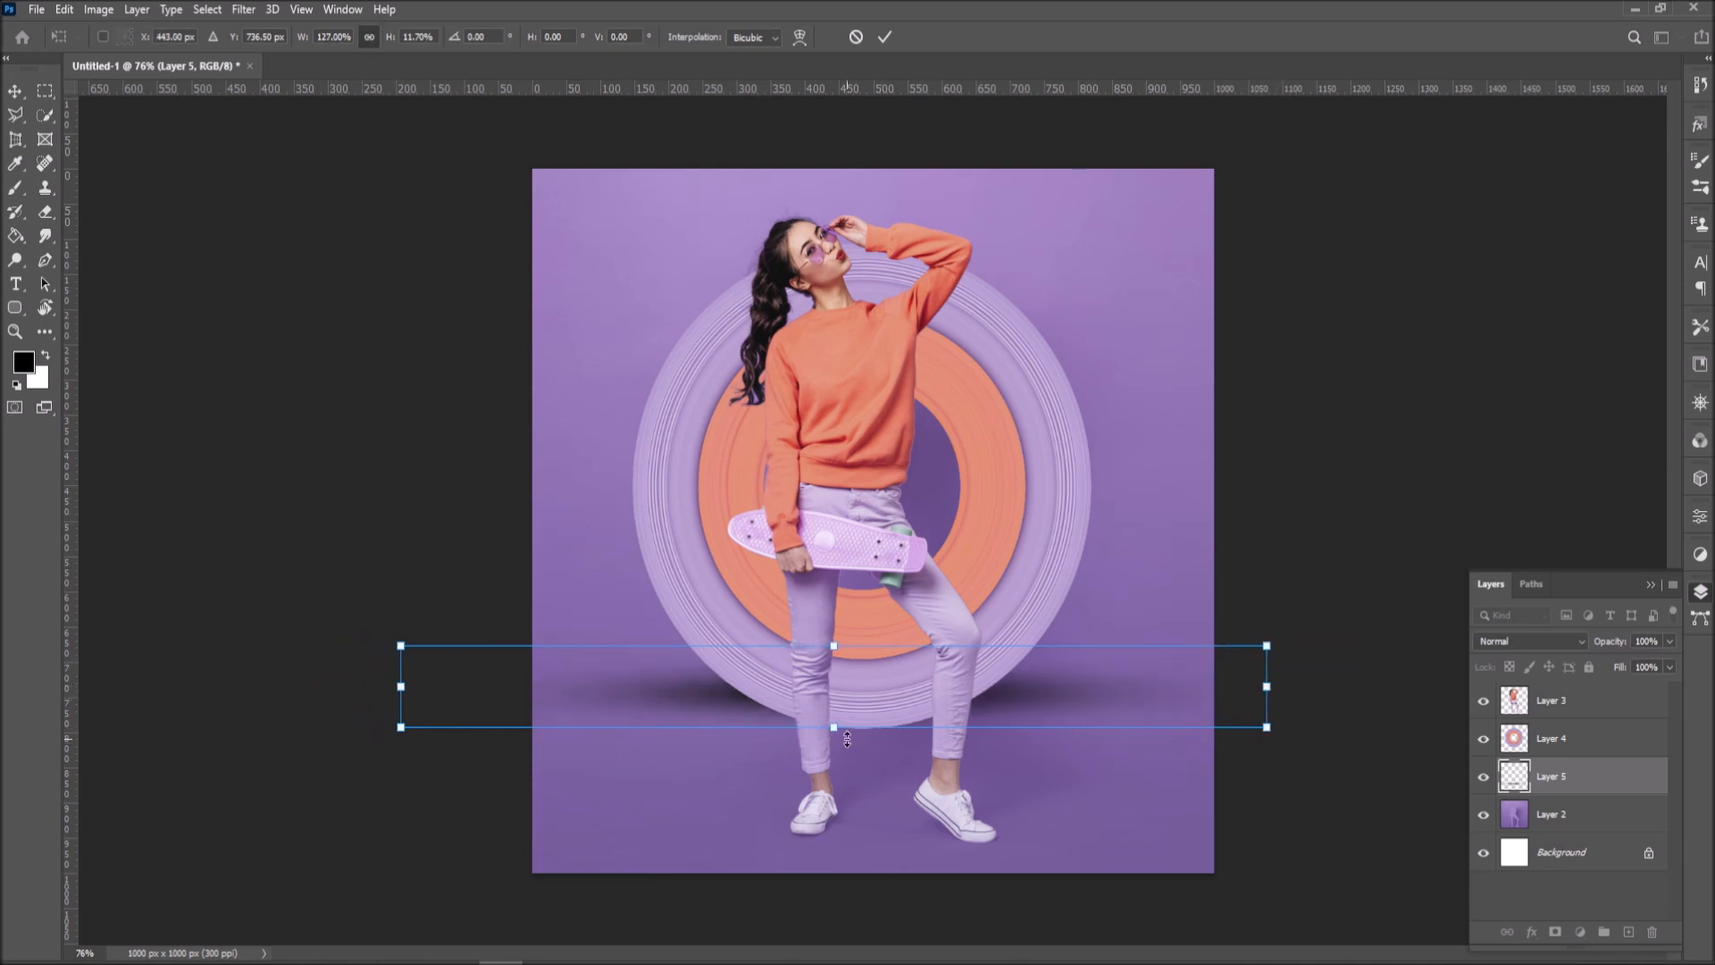
pyautogui.moveTo(839, 645); pyautogui.dragTo(834, 686)
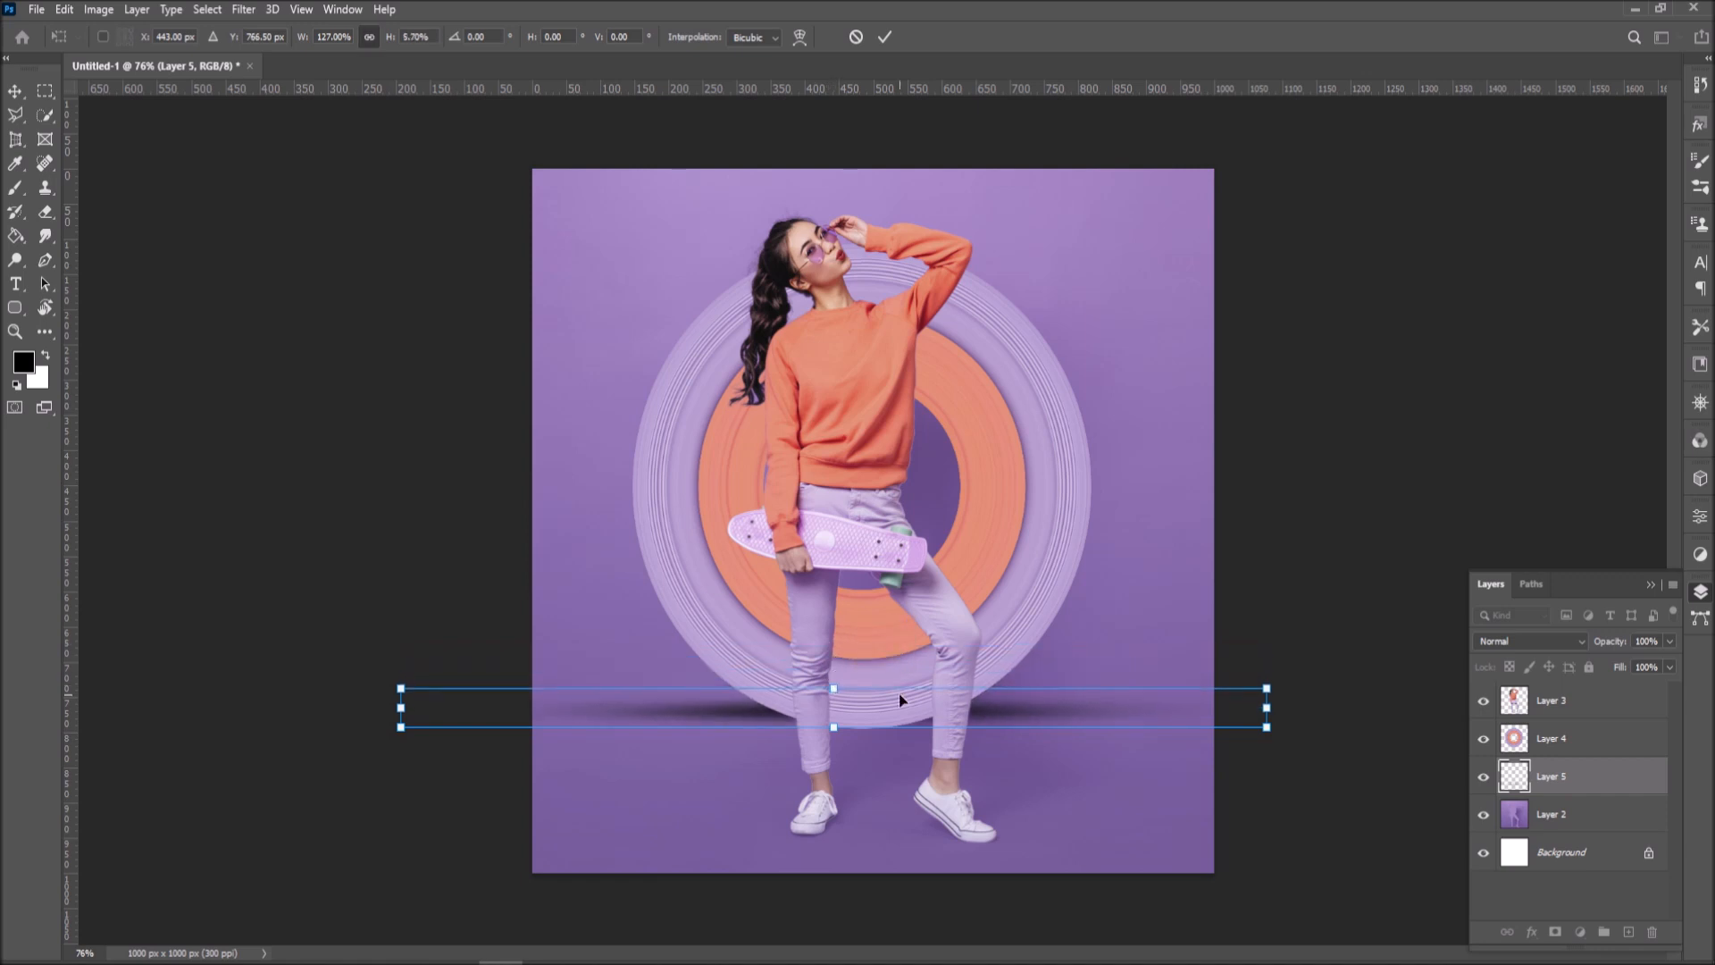
pyautogui.press('Return')
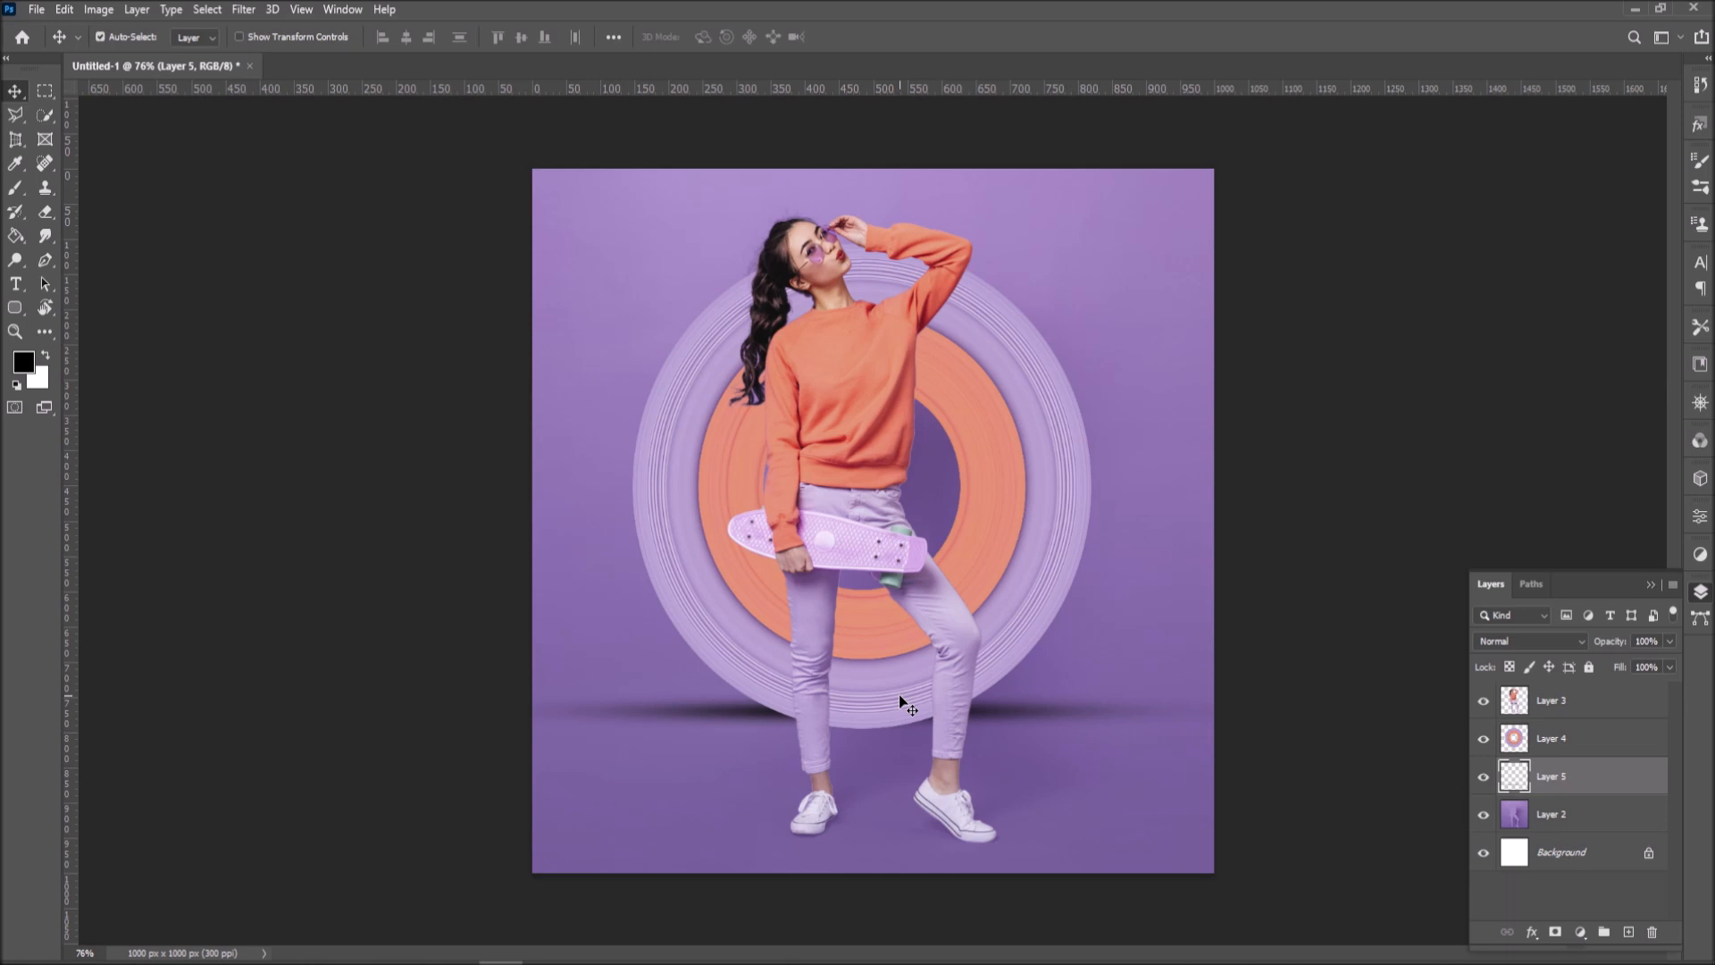
# Nudge the shadow slightly downward to line it up with the ring's lower edge.
pyautogui.press('Down')
pyautogui.press('Down')
pyautogui.press('Down')
pyautogui.press('Down')
pyautogui.press('Down')
pyautogui.press('Down')
pyautogui.press('Down')
pyautogui.press('Down')
pyautogui.press('Down')
pyautogui.press('Down')
pyautogui.press('Up')
pyautogui.press('Up')
pyautogui.press('Up')
pyautogui.press('Up')
pyautogui.press('Up')
pyautogui.press('Up')
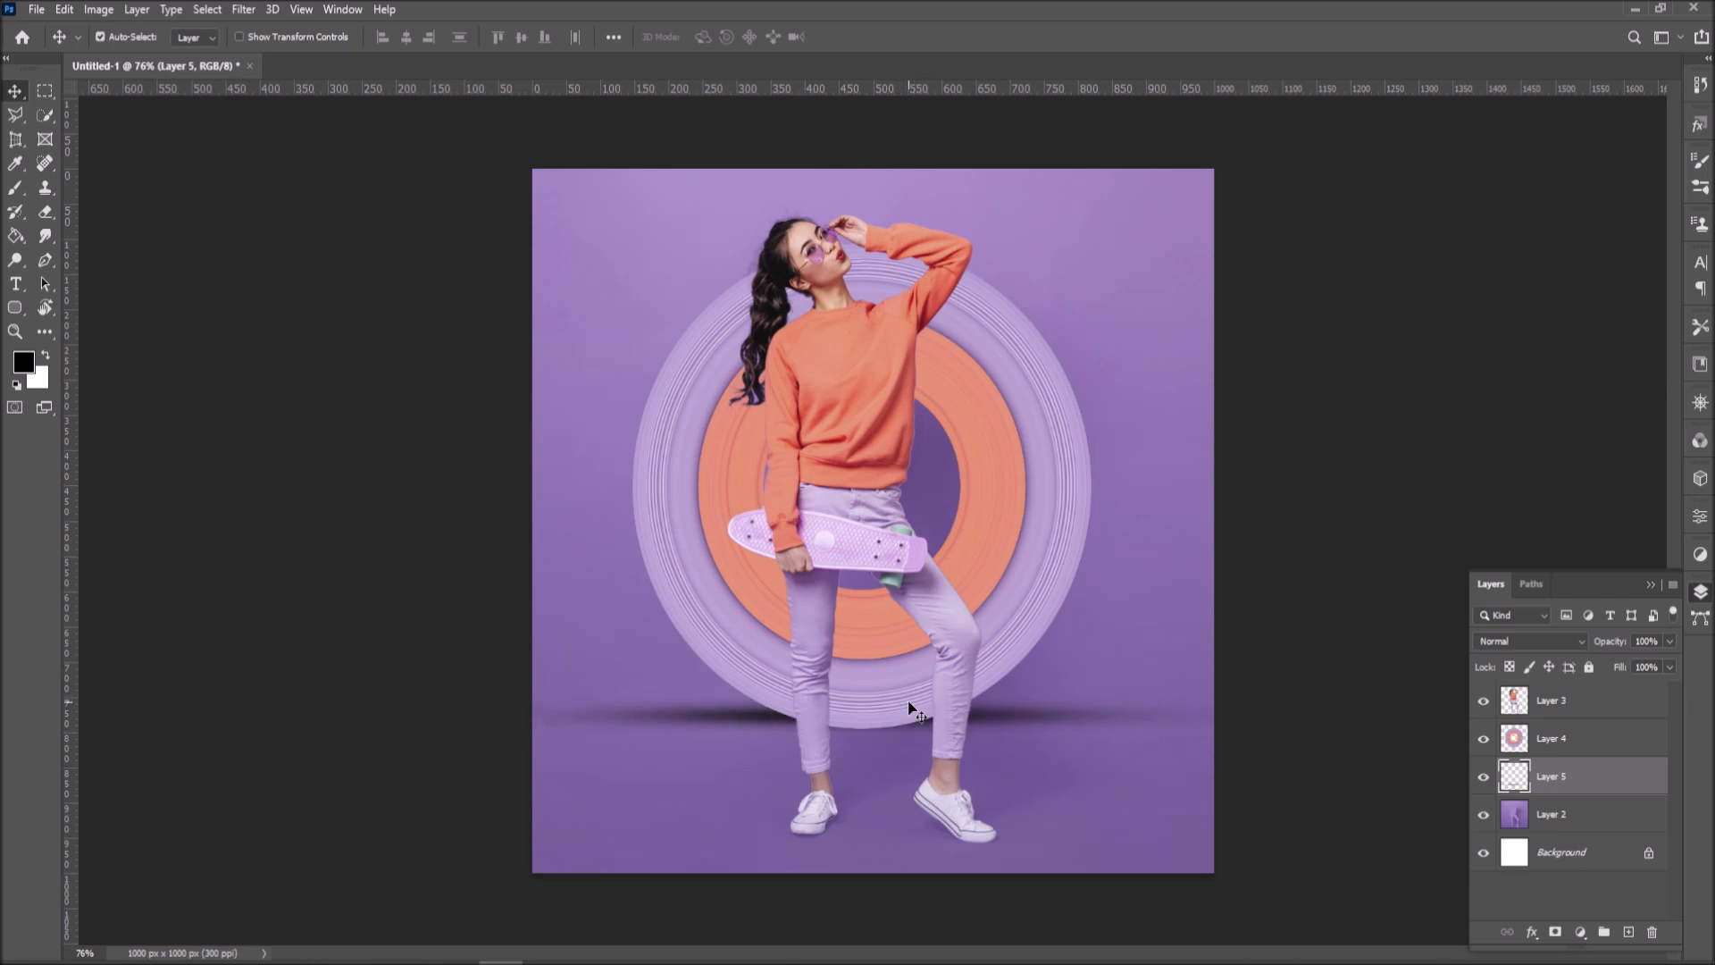
# Lower the shadow layer's opacity to about 50% and deselect the layer.
pyautogui.click(1670, 641)
pyautogui.click(1626, 663)
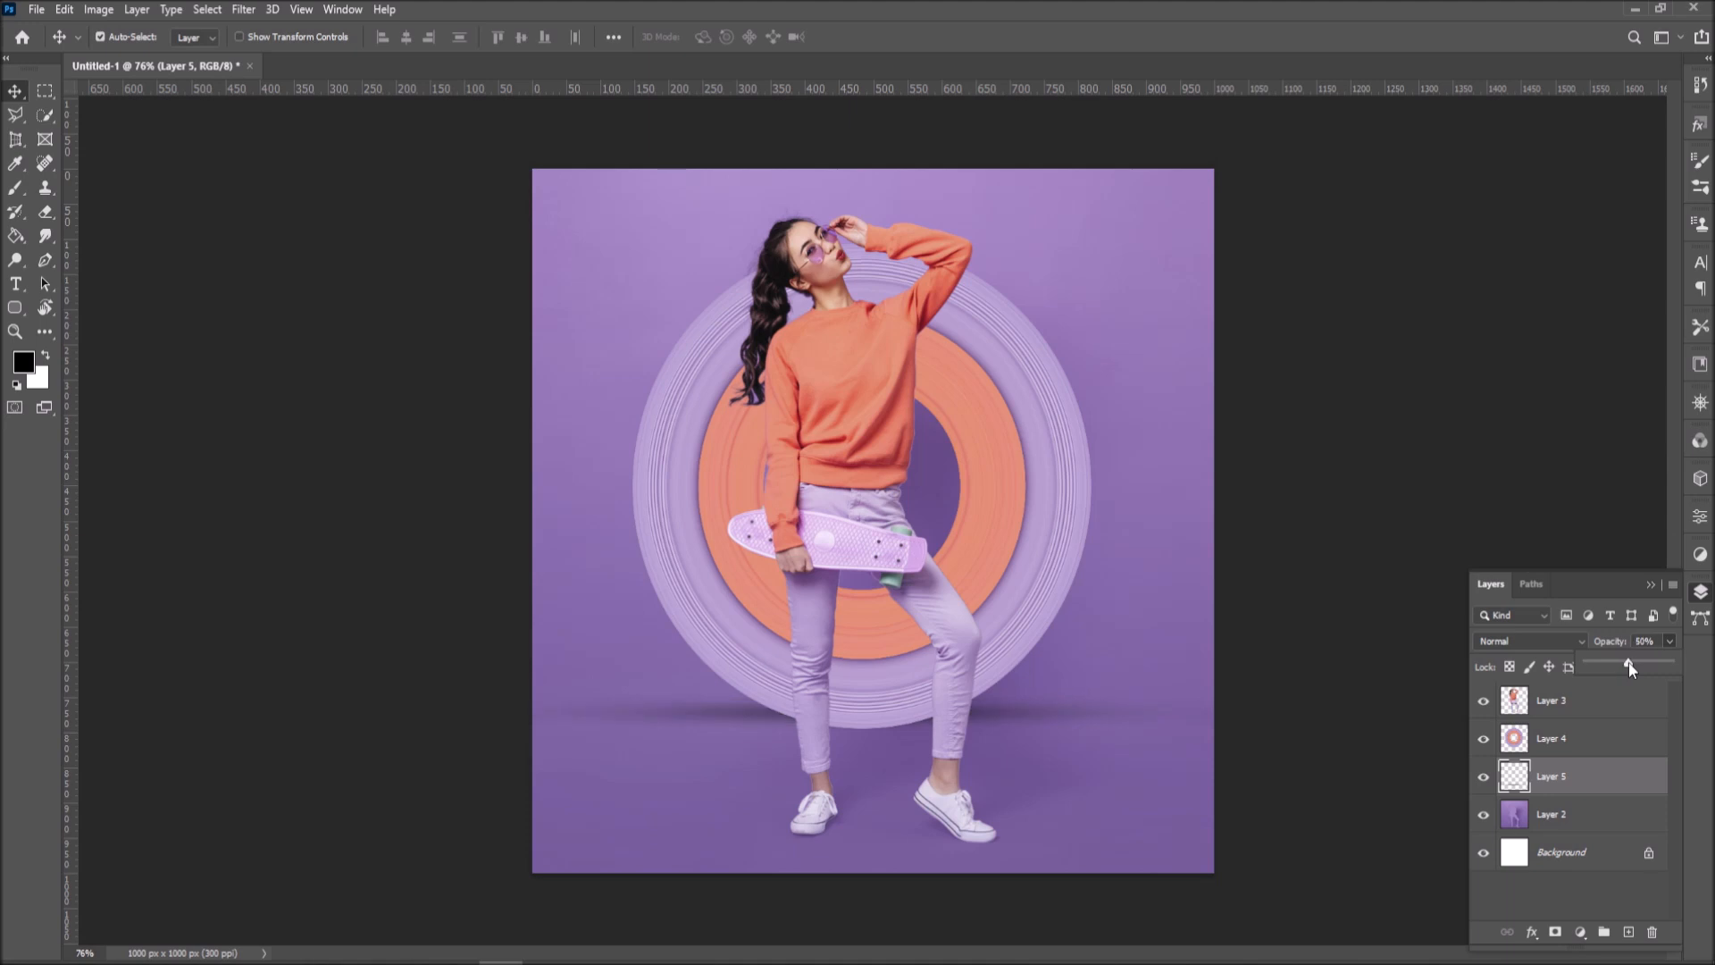
pyautogui.moveTo(1633, 663); pyautogui.dragTo(1643, 664)
pyautogui.moveTo(1626, 661); pyautogui.dragTo(1625, 661)
pyautogui.click(1383, 702)
pyautogui.scroll(-4, 1370, 662)
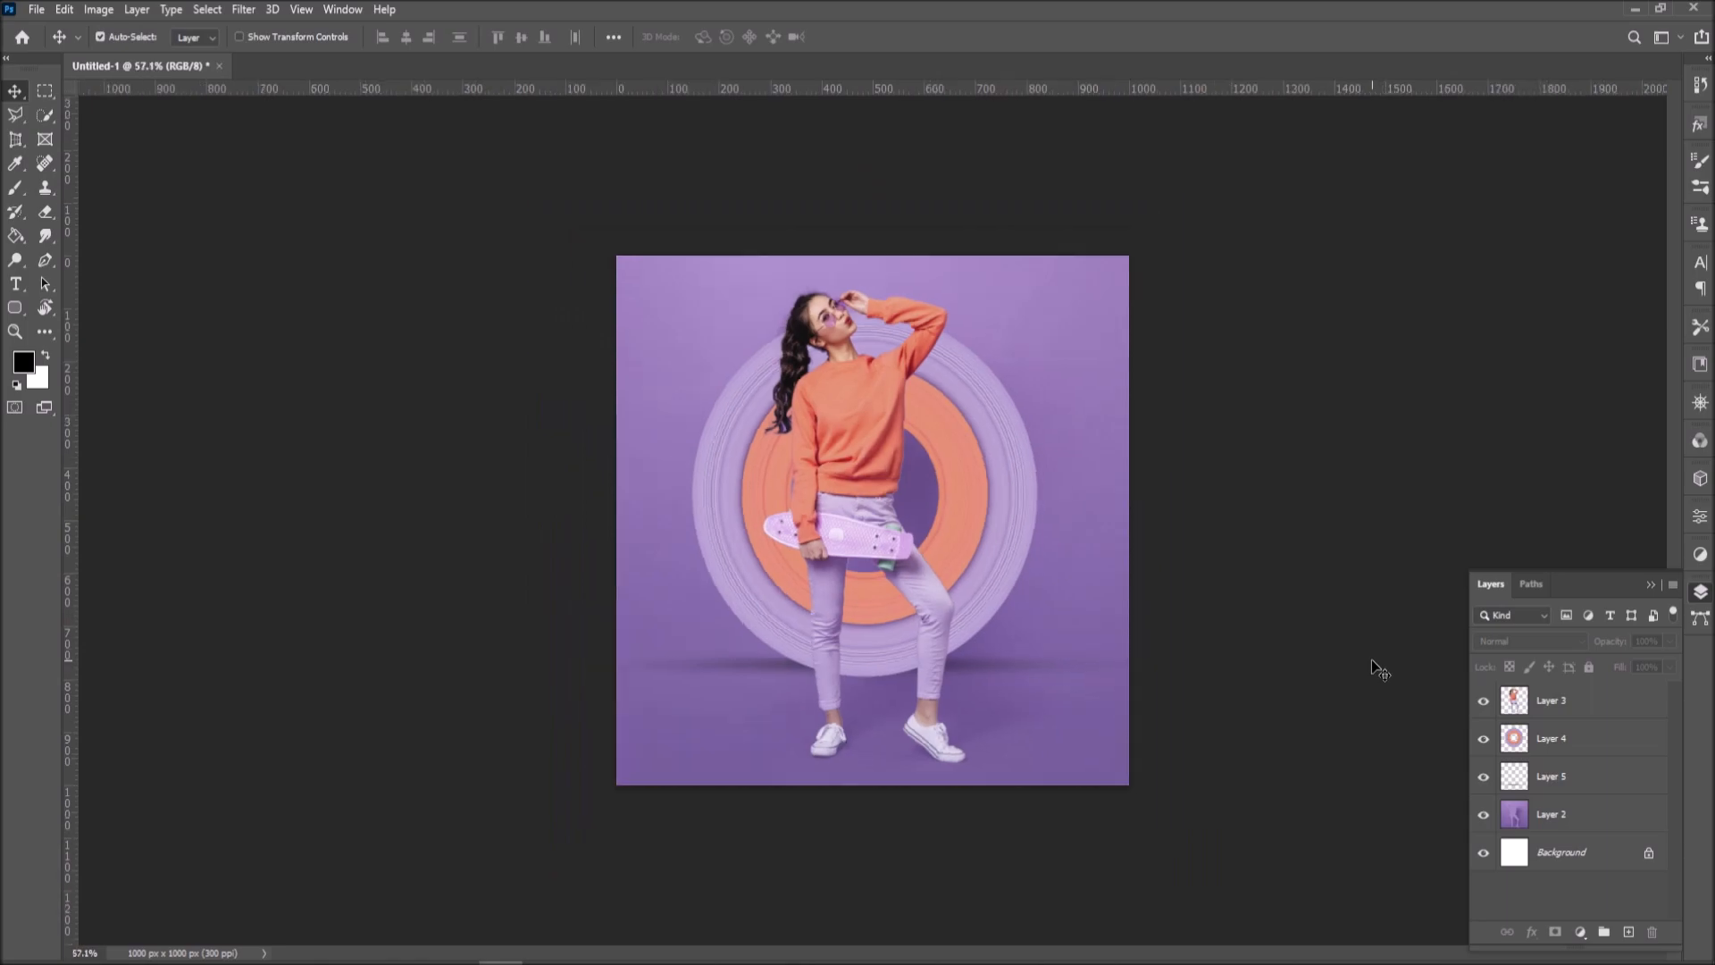
pyautogui.scroll(1, 1374, 661)
pyautogui.scroll(-1, 1374, 661)
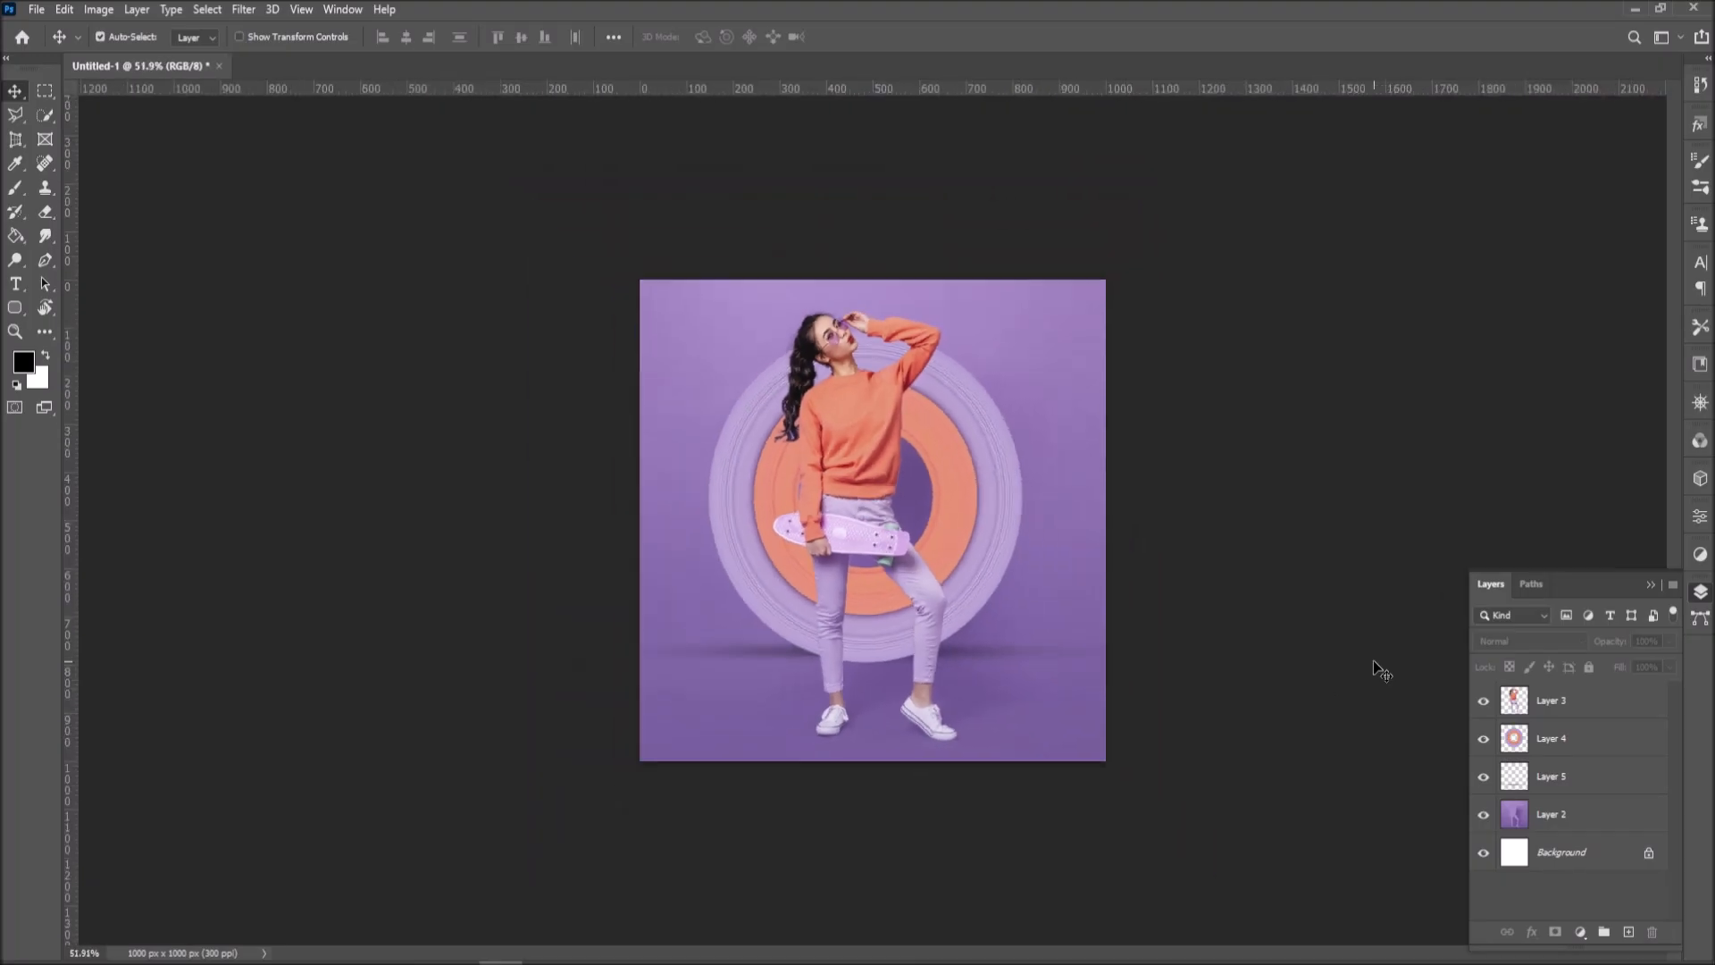